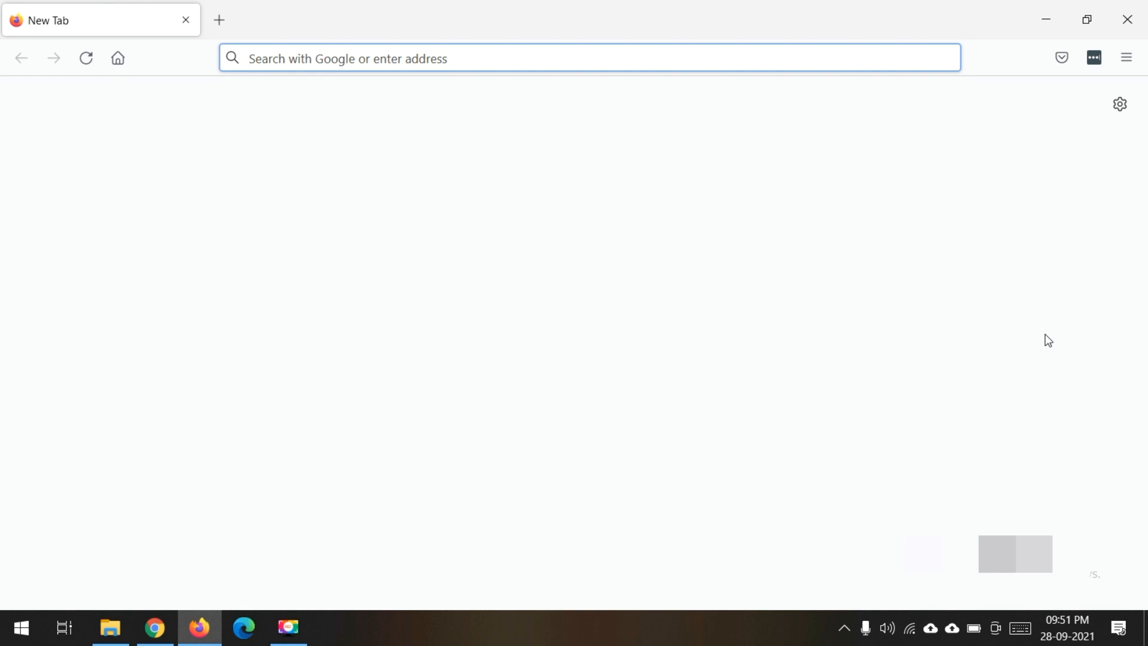
Open the uipath.com website and dismiss its cookie notice without accepting the optional cookies
{"action": "type", "text": "uipath.co"}
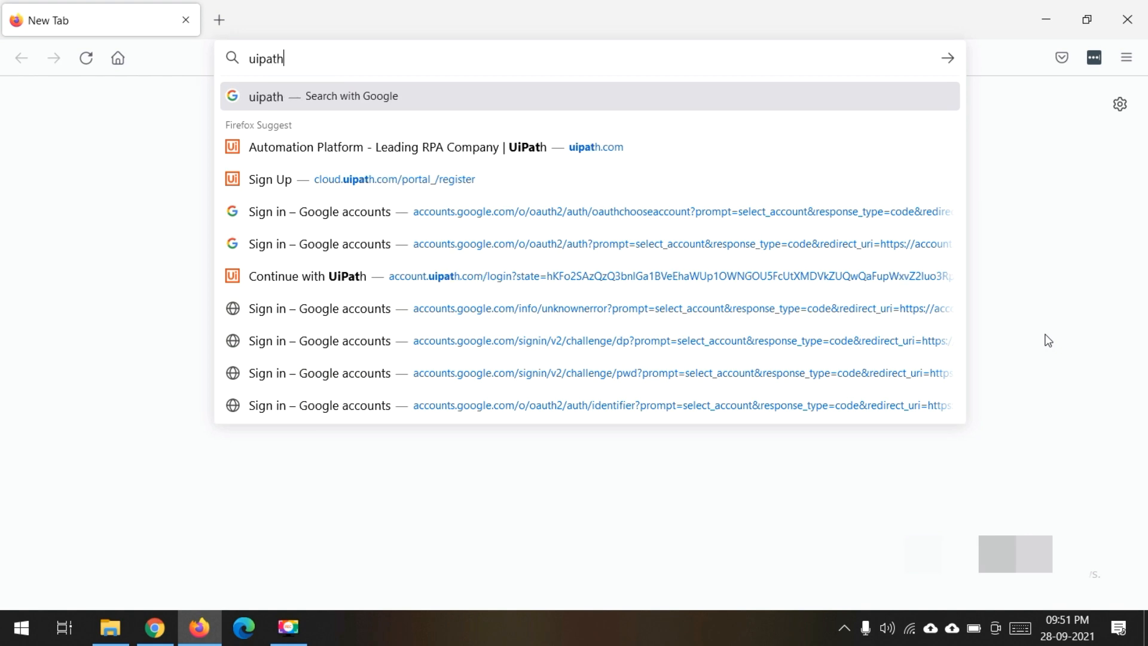
{"action": "type", "text": "m"}
{"action": "key", "text": "Return"}
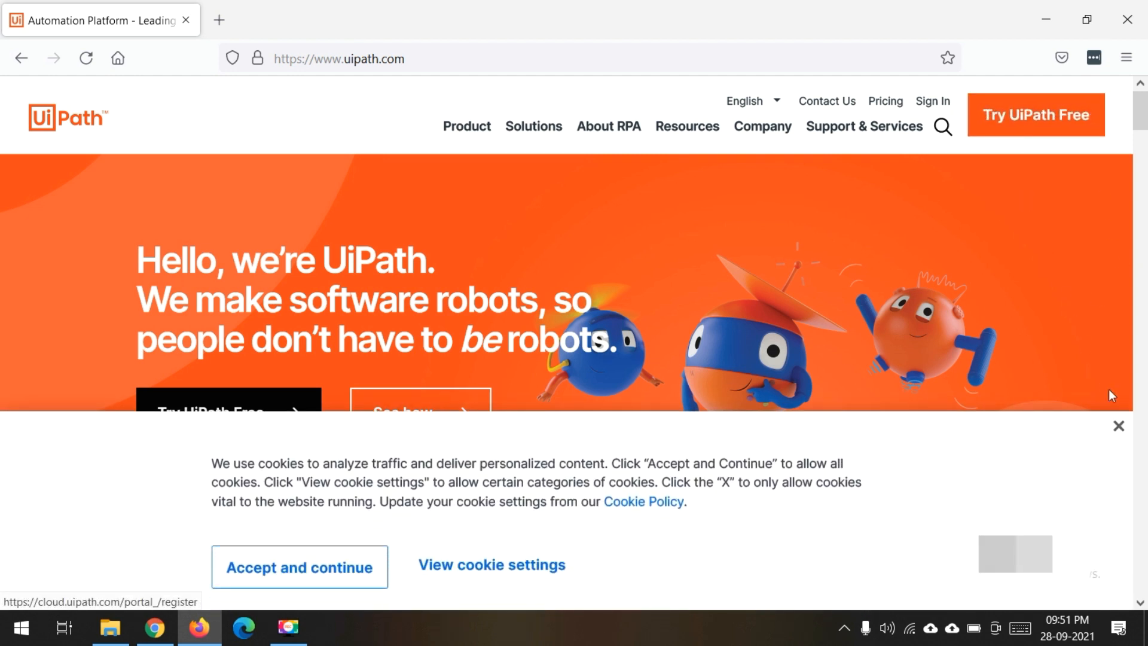
{"action": "left_click", "coordinate": [1118, 426]}
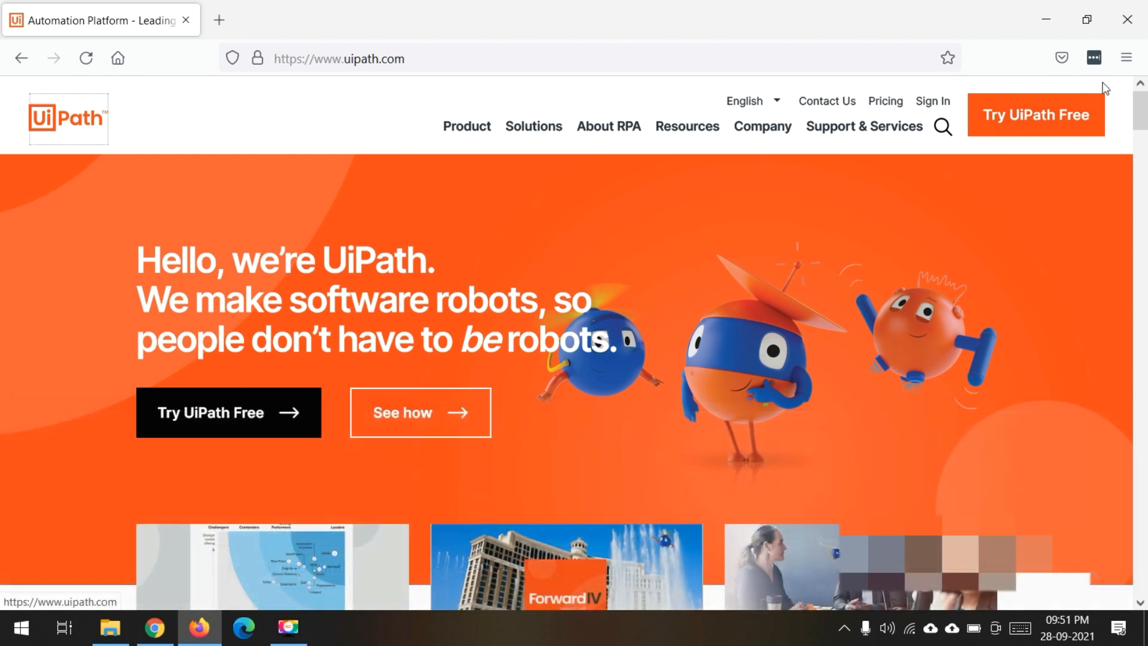
Start the free UiPath Automation Cloud community sign-up and continue with the existing Google account
{"action": "left_click", "coordinate": [1031, 127]}
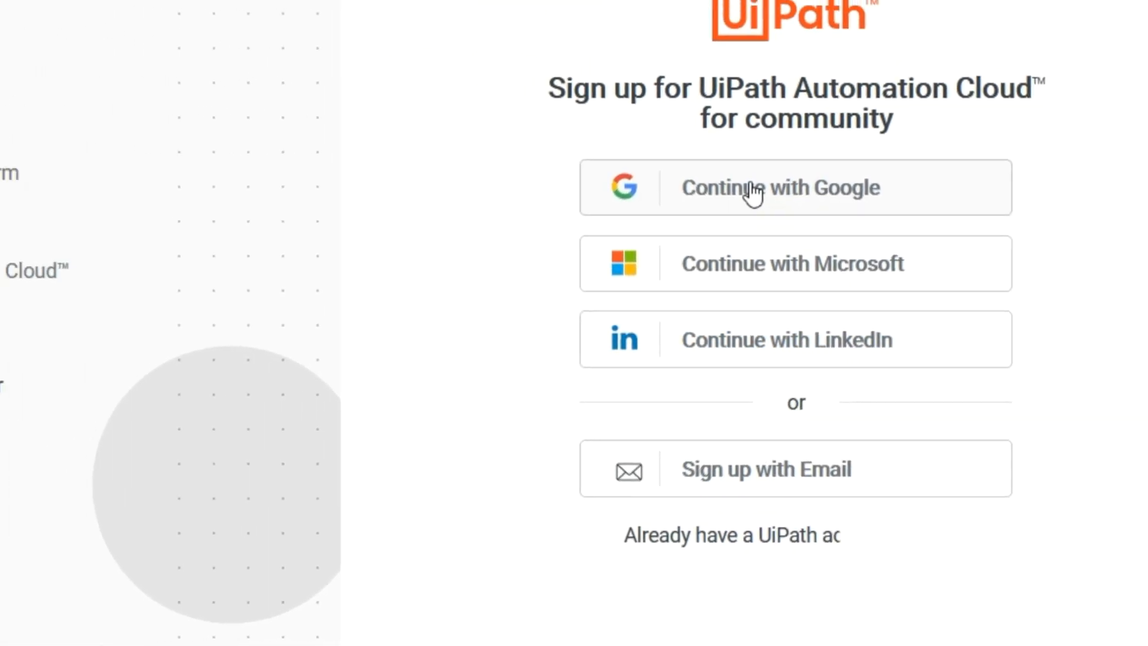
{"action": "left_click", "coordinate": [843, 197]}
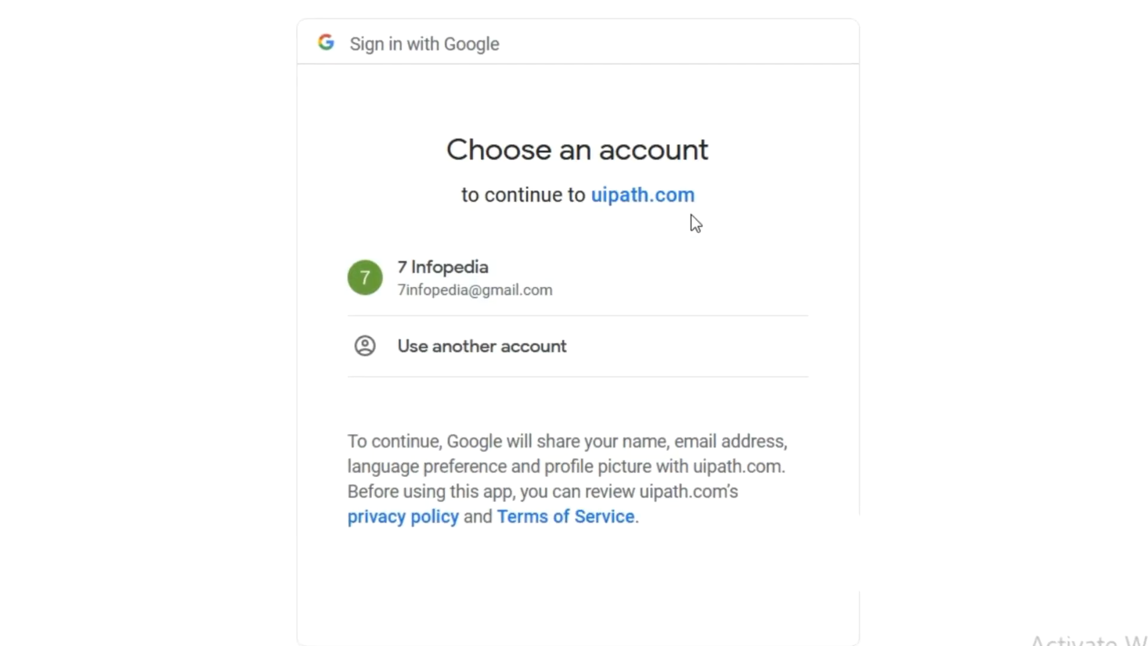
{"action": "left_click", "coordinate": [464, 268]}
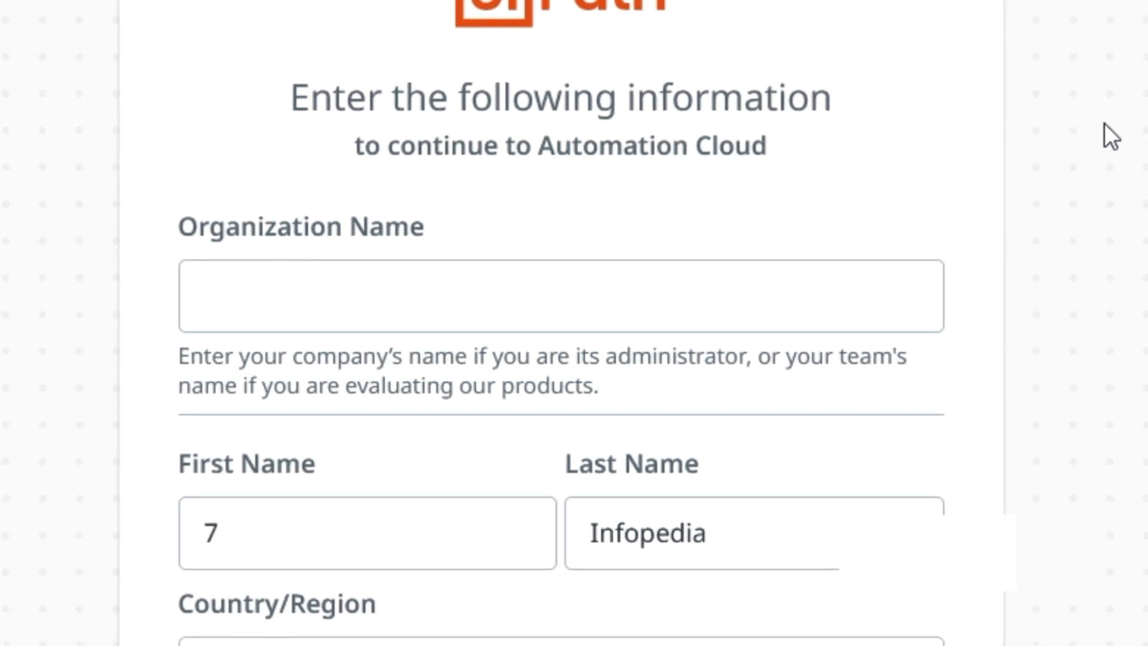
Enter HOME as the organization name and select India as the country/region in the registration form
{"action": "left_click", "coordinate": [329, 289]}
{"action": "type", "text": "HOME"}
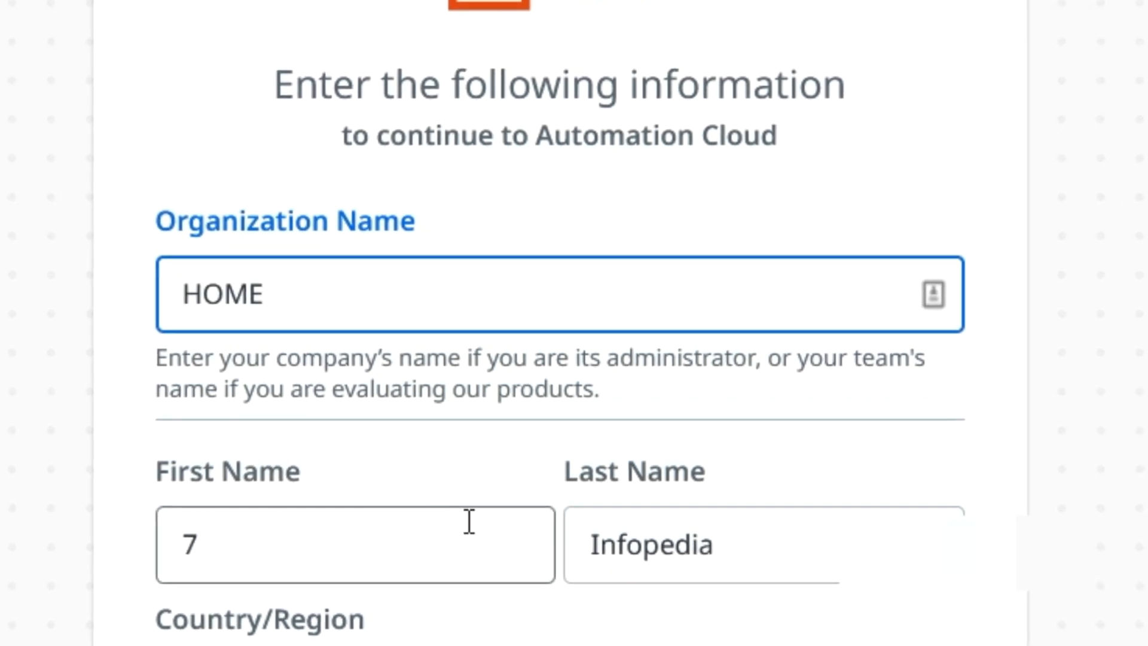
{"action": "scroll", "coordinate": [421, 531], "scroll_direction": "down", "scroll_amount": 1}
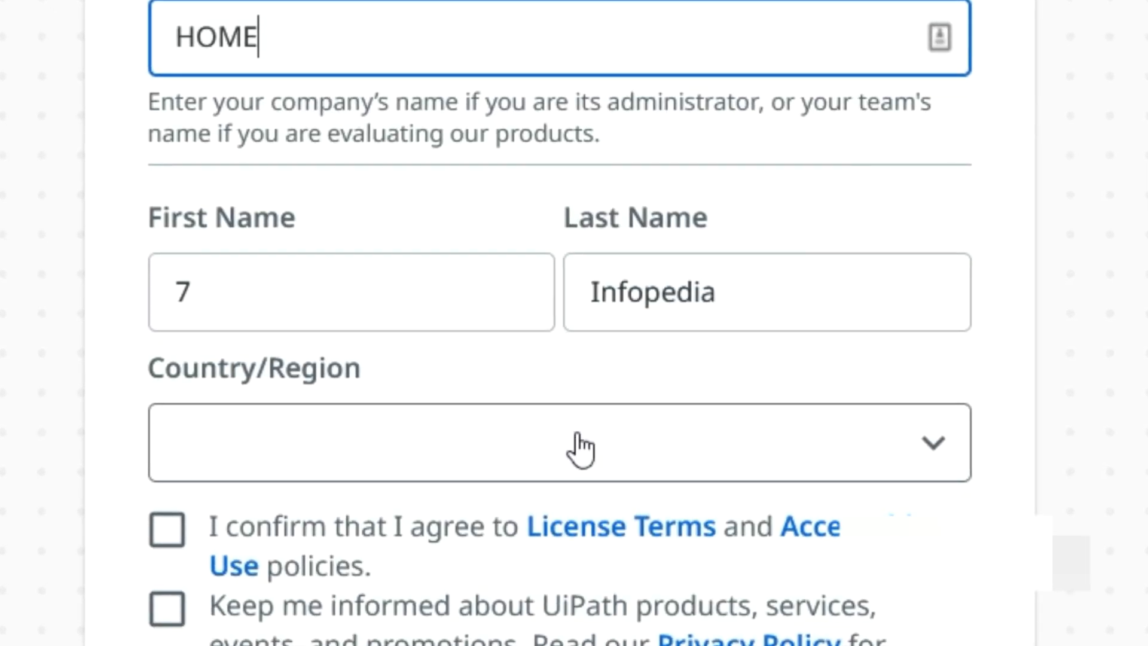
{"action": "left_click", "coordinate": [580, 593]}
{"action": "scroll", "coordinate": [579, 594], "scroll_direction": "down", "scroll_amount": 20}
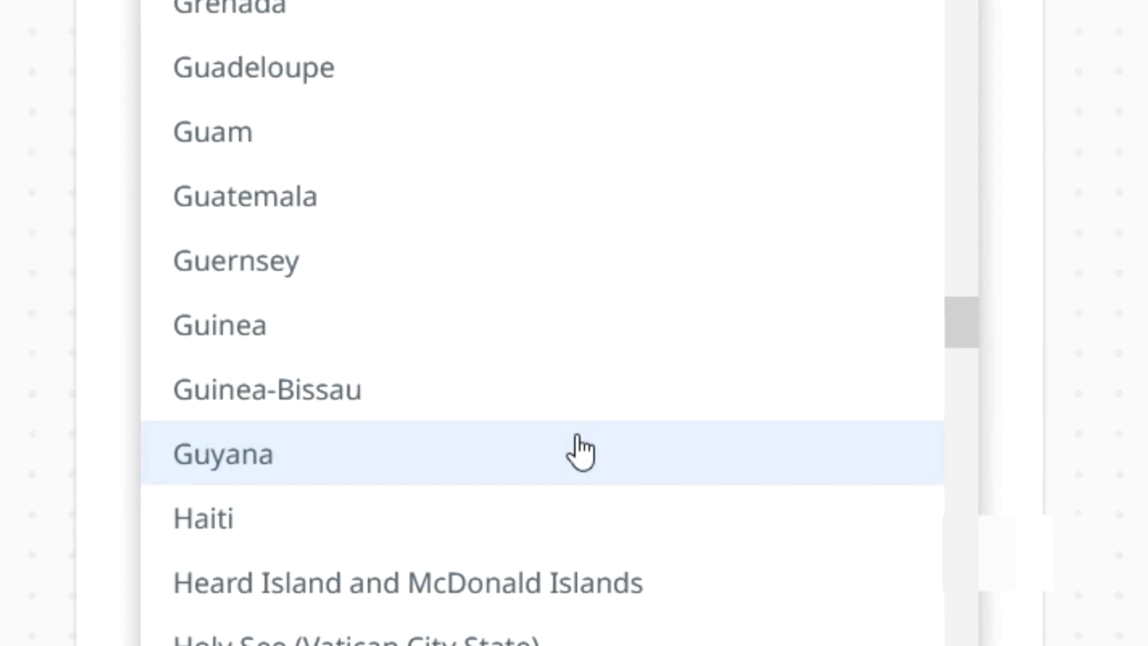
{"action": "scroll", "coordinate": [580, 452], "scroll_direction": "down", "scroll_amount": 3}
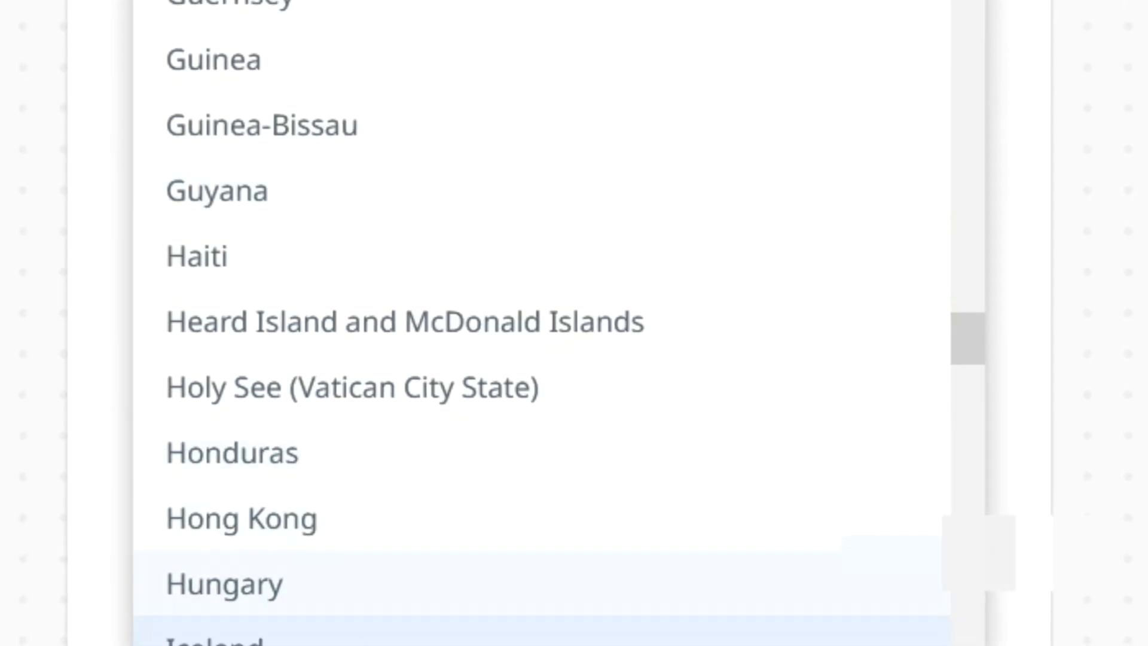
{"action": "left_click", "coordinate": [579, 645]}
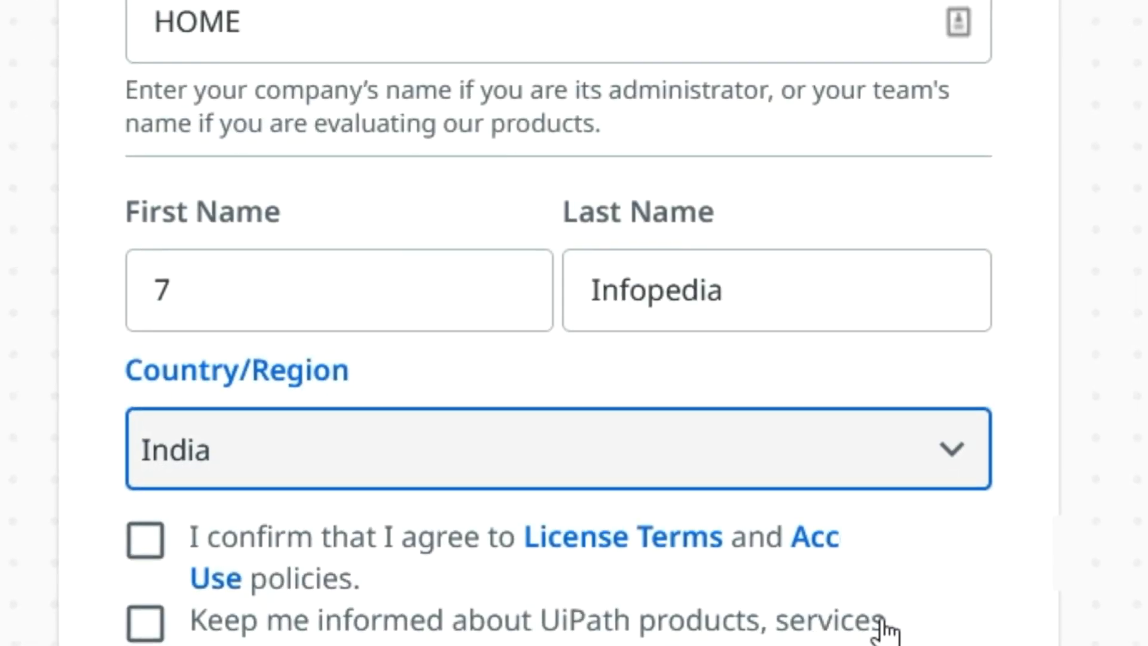
Agree to the license terms and use policies, and toggle the option to be informed about UiPath products
{"action": "left_click", "coordinate": [134, 545]}
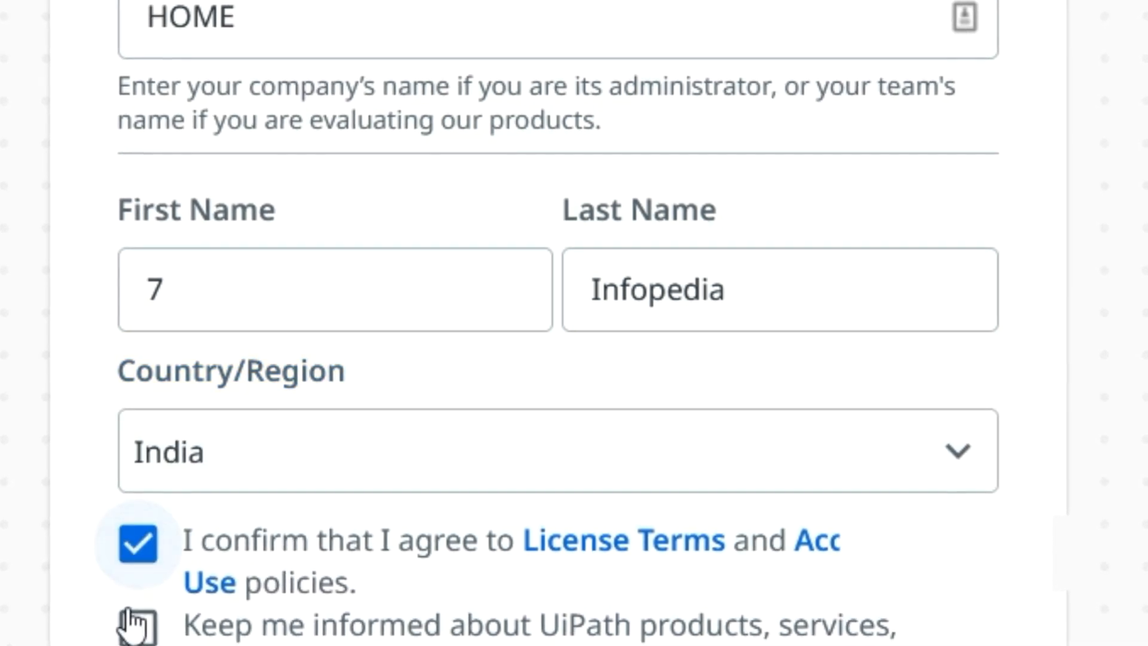
{"action": "left_click", "coordinate": [133, 631]}
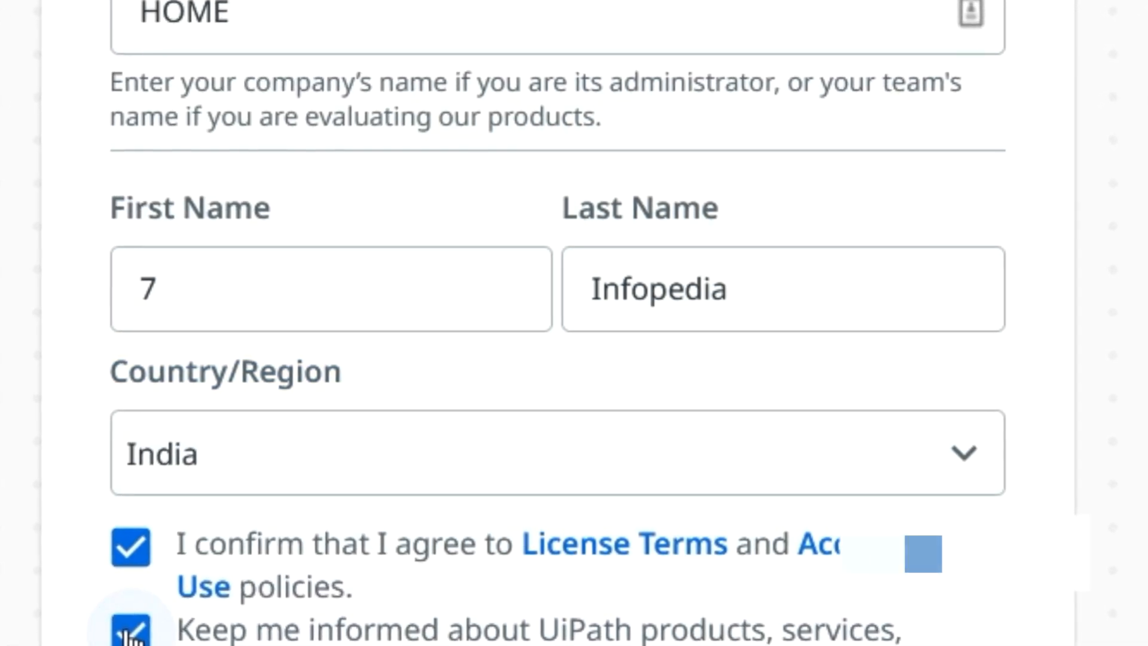
{"action": "left_click", "coordinate": [127, 630]}
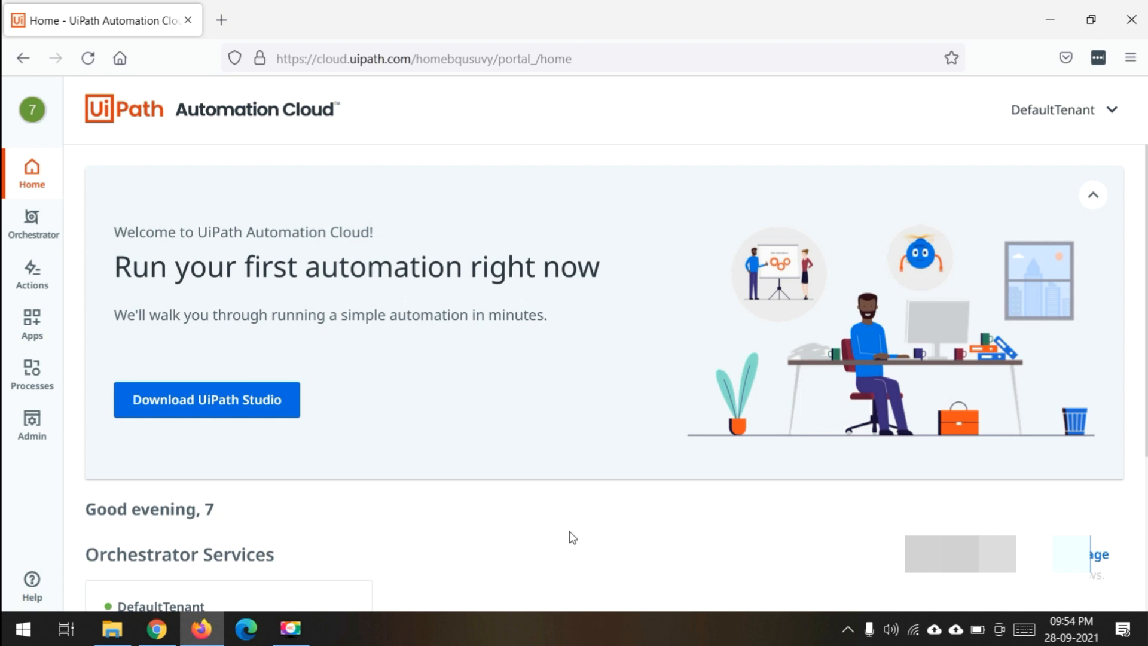
Sign out of the UiPath Automation Cloud account
{"action": "scroll", "coordinate": [513, 393], "scroll_direction": "down", "scroll_amount": 3}
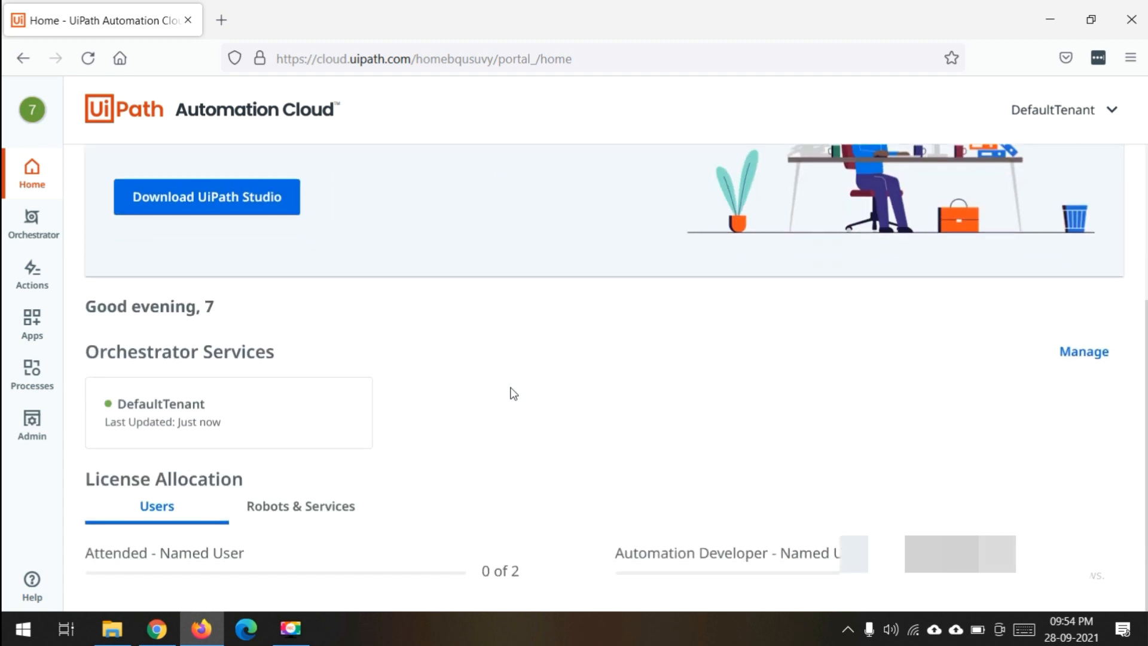
{"action": "scroll", "coordinate": [510, 384], "scroll_direction": "up", "scroll_amount": 3}
{"action": "scroll", "coordinate": [510, 382], "scroll_direction": "down", "scroll_amount": 3}
{"action": "scroll", "coordinate": [510, 383], "scroll_direction": "up", "scroll_amount": 1}
{"action": "scroll", "coordinate": [509, 383], "scroll_direction": "up", "scroll_amount": 3}
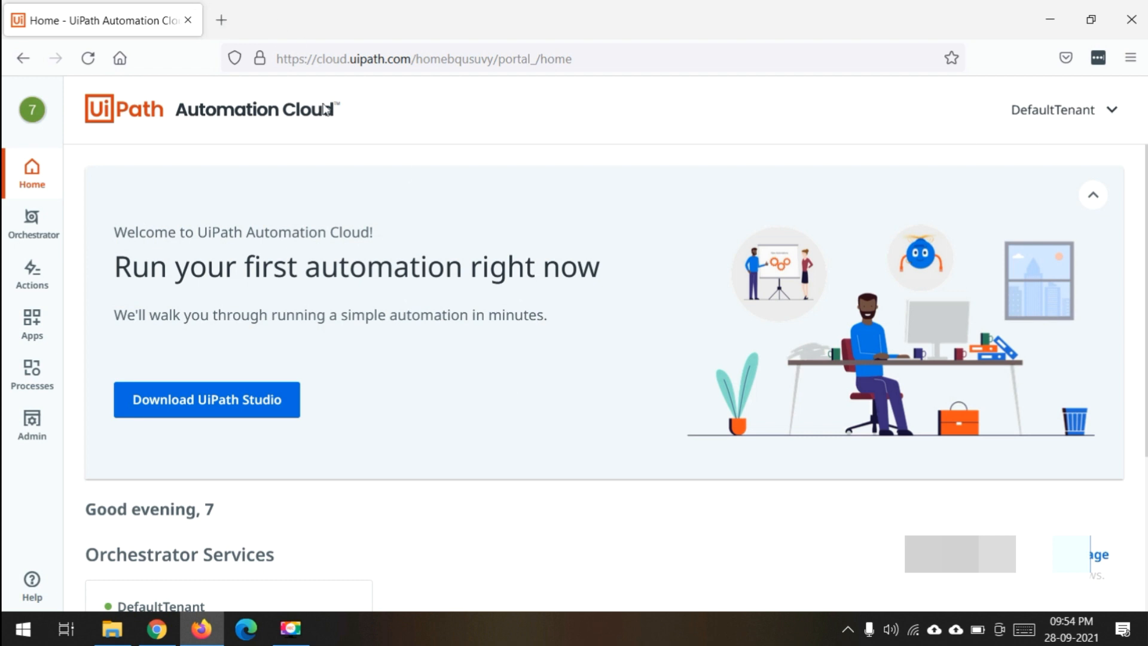
{"action": "left_click", "coordinate": [44, 120]}
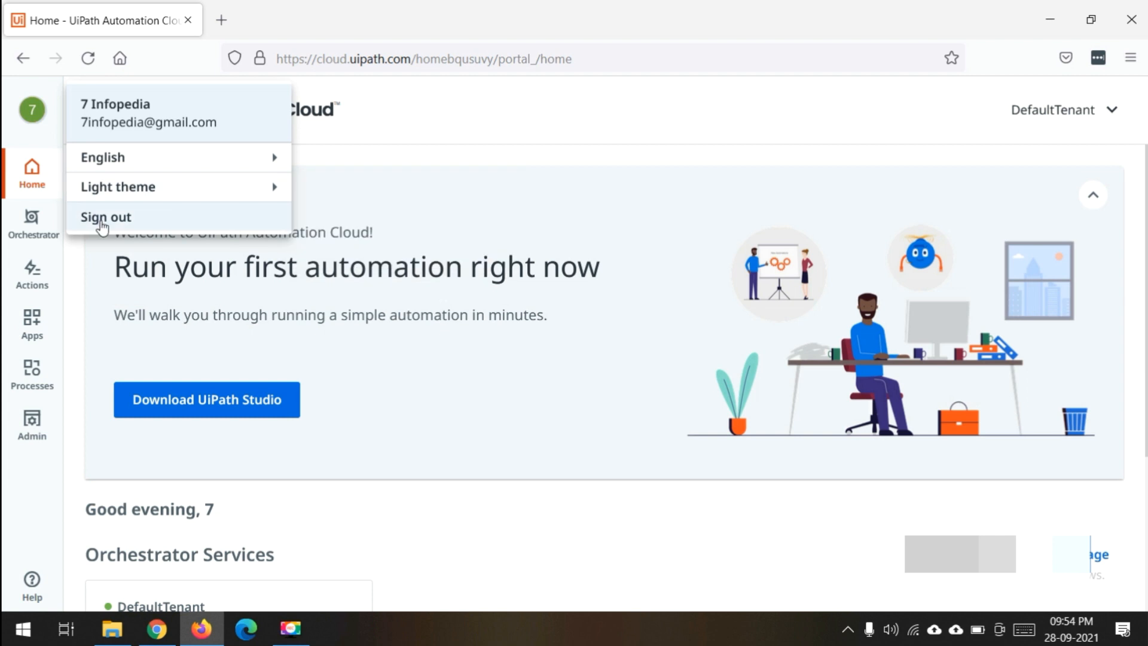
{"action": "left_click", "coordinate": [99, 220]}
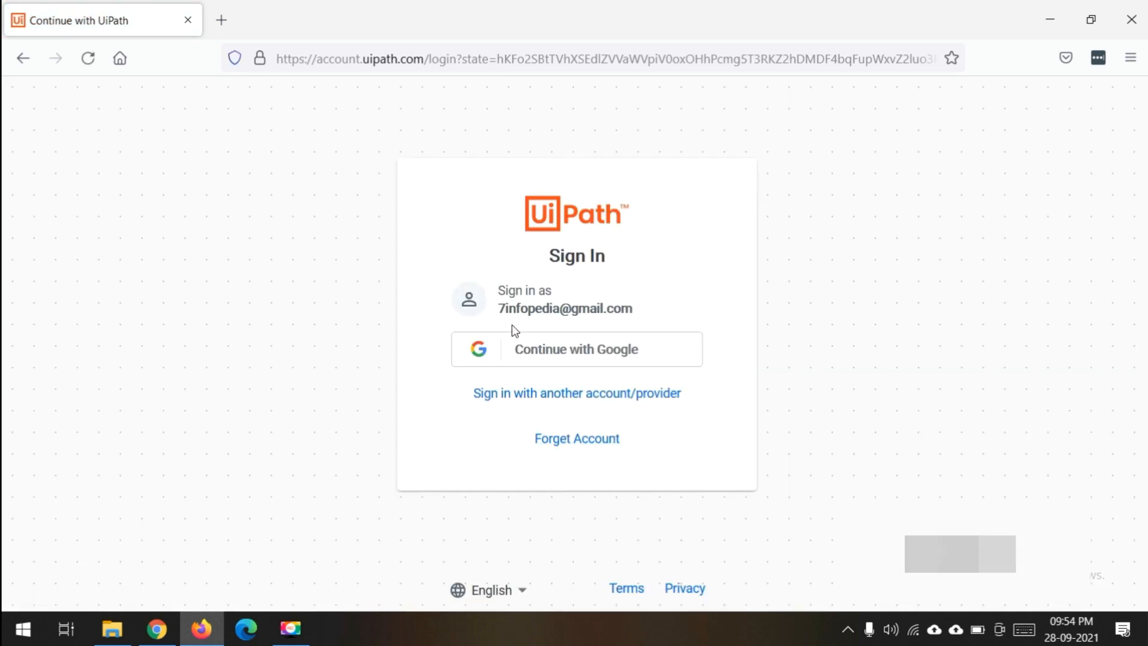
Replace the UiPath sign-in page's tab with a new one and open the uipath.com website there
{"action": "left_click", "coordinate": [428, 60]}
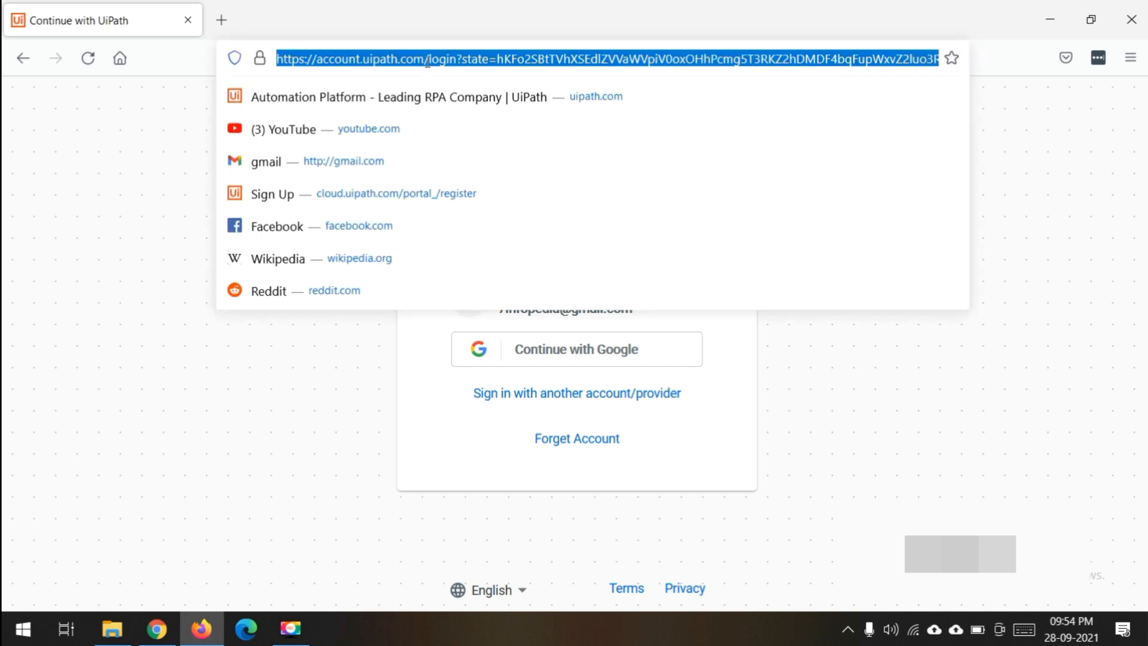
{"action": "left_click", "coordinate": [220, 30]}
{"action": "left_click", "coordinate": [189, 20]}
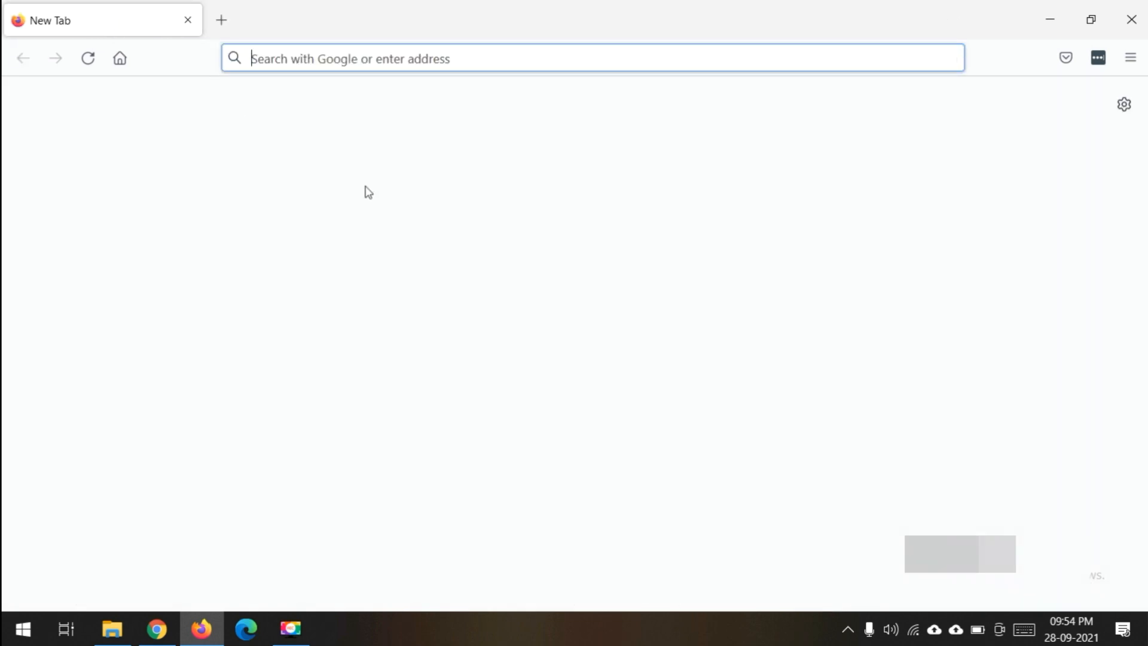
{"action": "type", "text": "uip"}
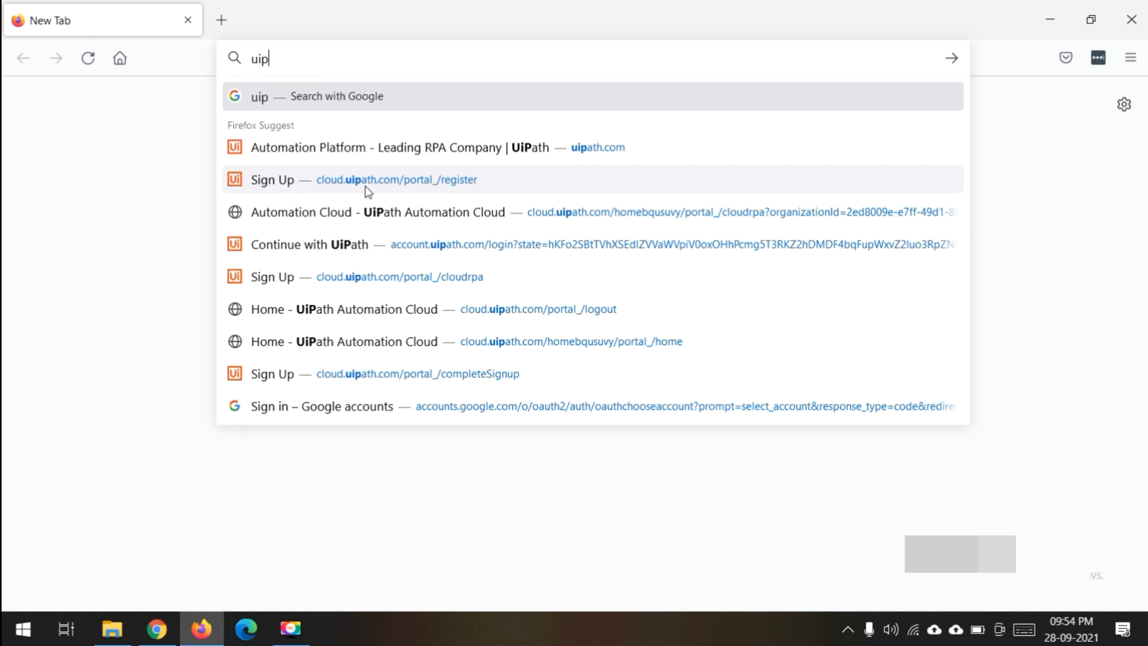
{"action": "type", "text": "ath.com"}
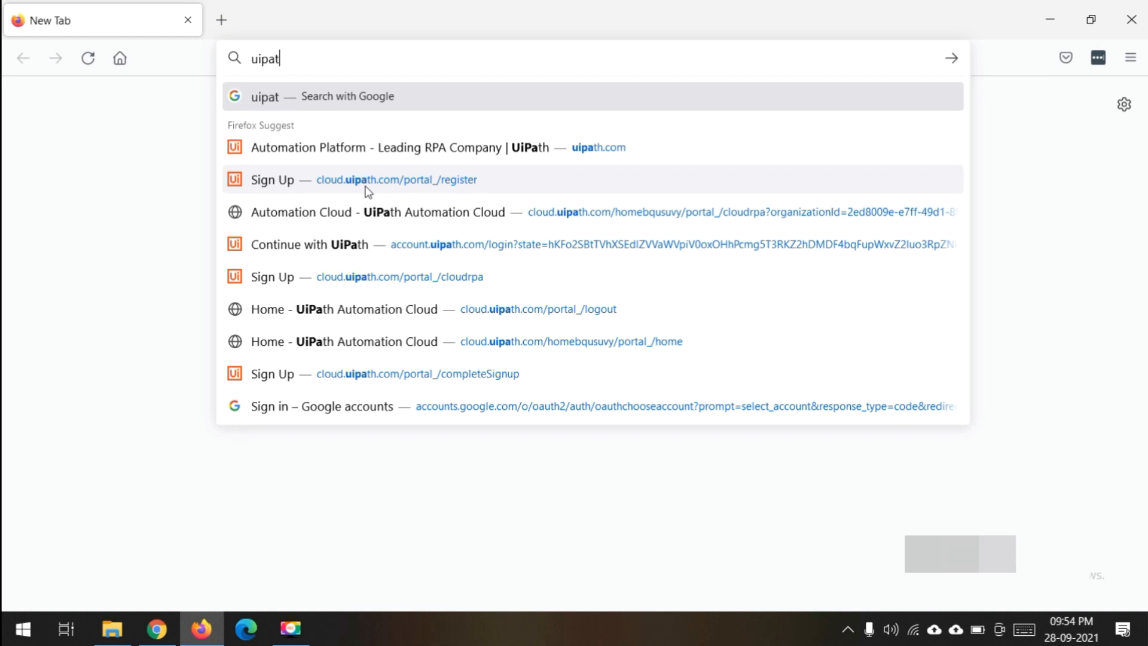
{"action": "key", "text": "Return"}
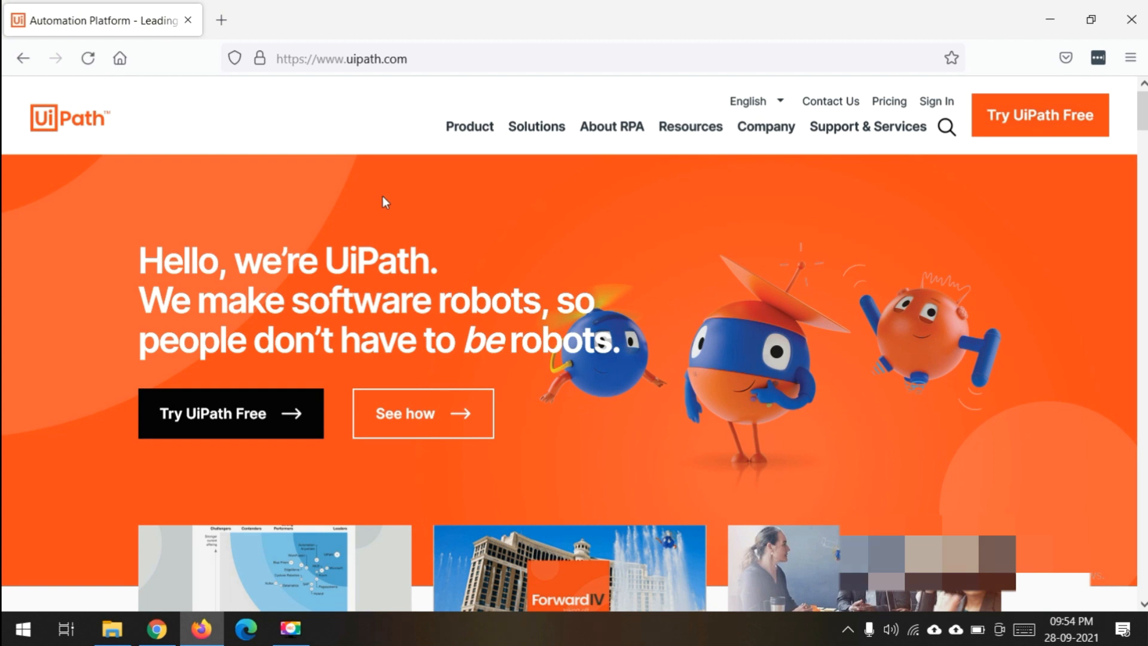
Sign in through the free UiPath trial page with the existing Google account and continue to the existing organization
{"action": "left_click", "coordinate": [1050, 117]}
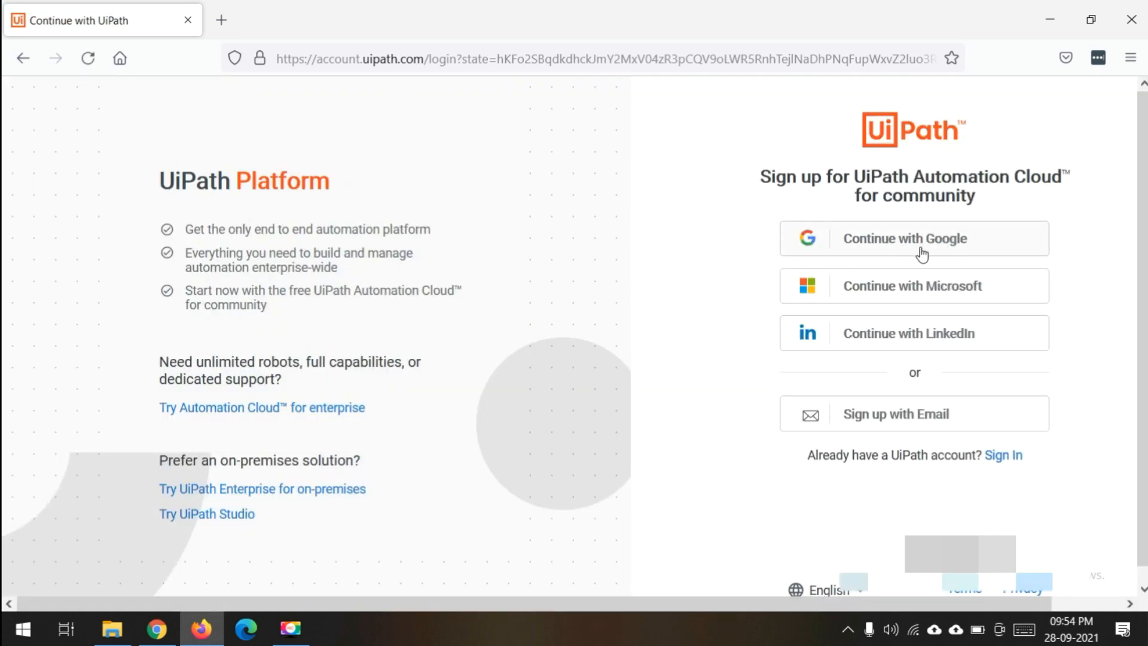
{"action": "left_click", "coordinate": [912, 243]}
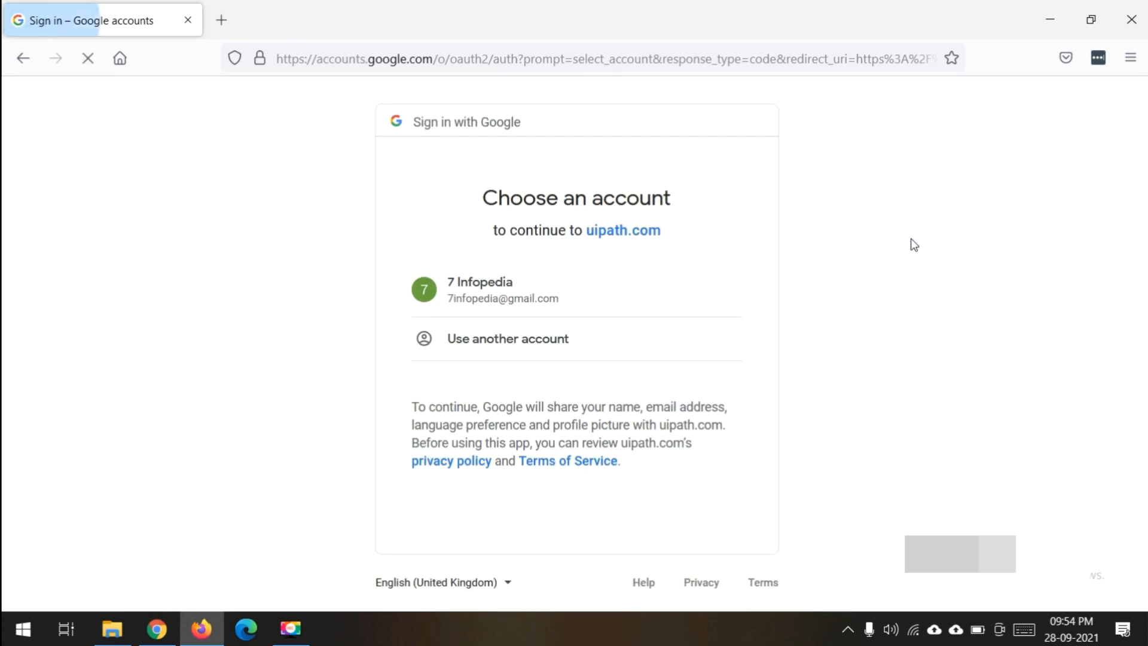
{"action": "left_click", "coordinate": [500, 287]}
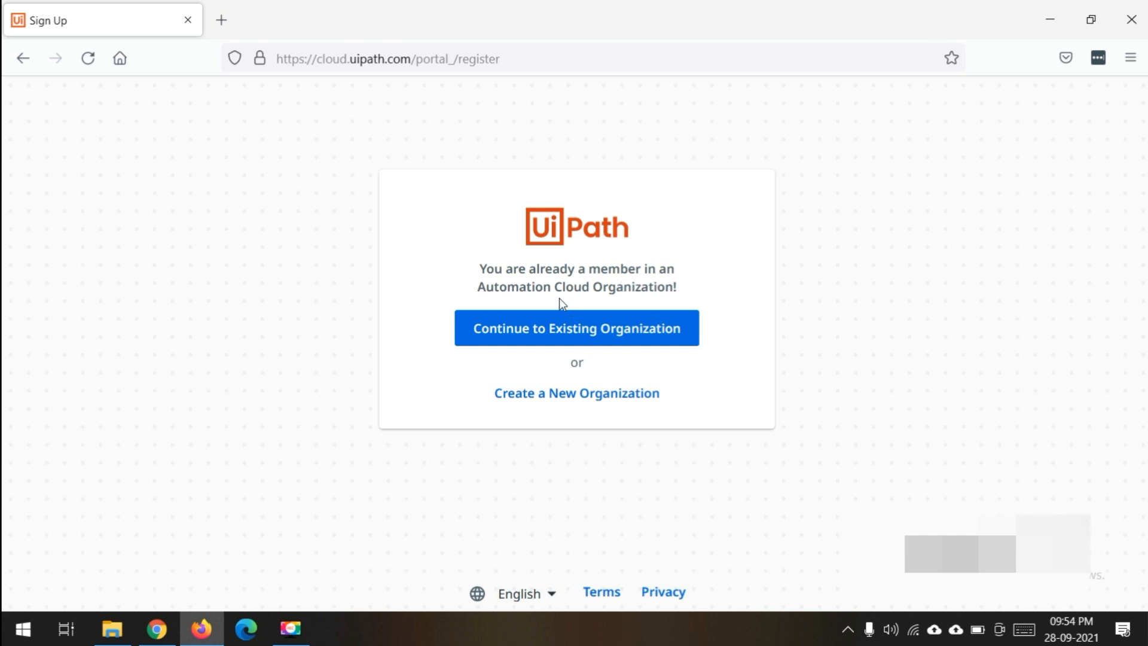
{"action": "left_click", "coordinate": [561, 334]}
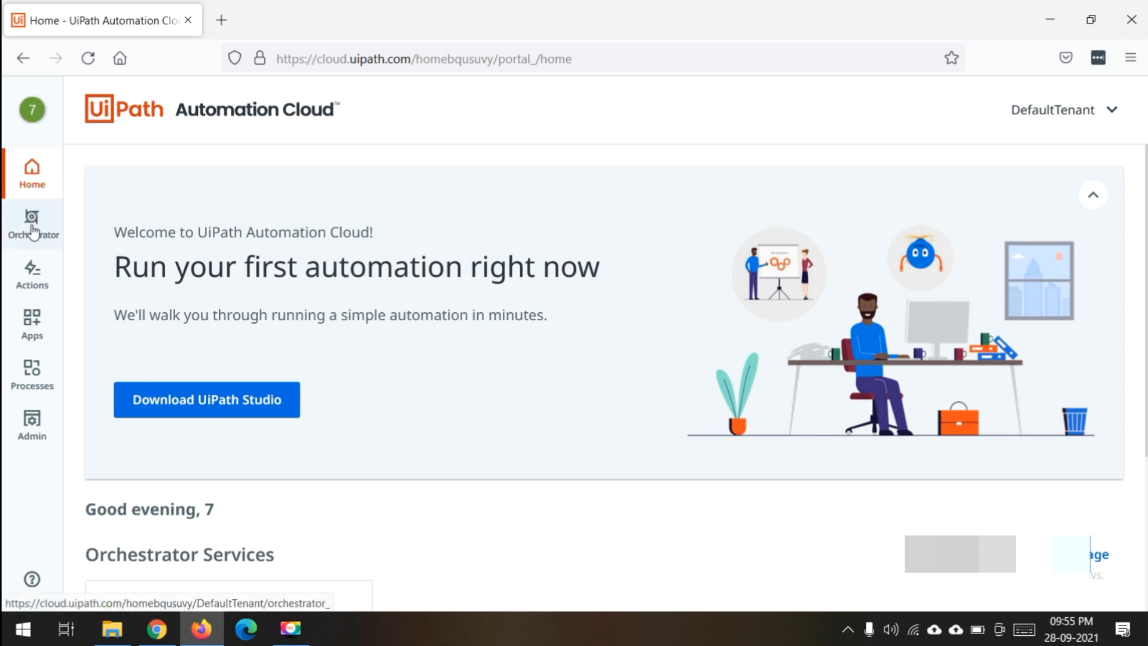
View the Apps and Administration pages, and return to the Automation Cloud home page to look over its sections
{"action": "left_click", "coordinate": [33, 335]}
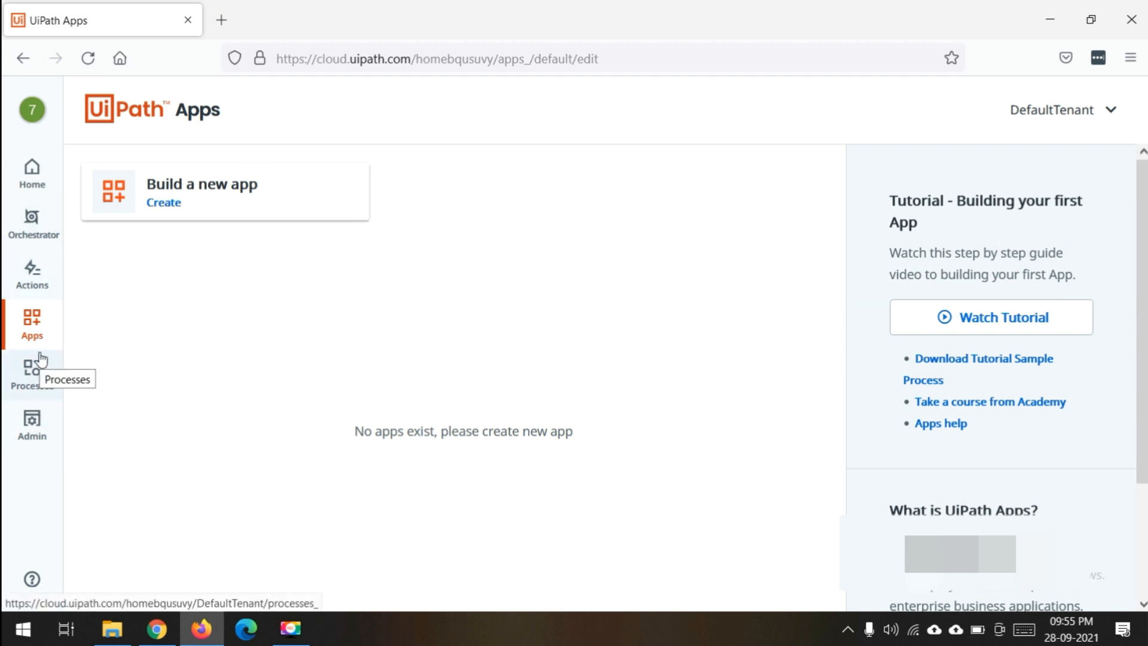
{"action": "left_click", "coordinate": [36, 428]}
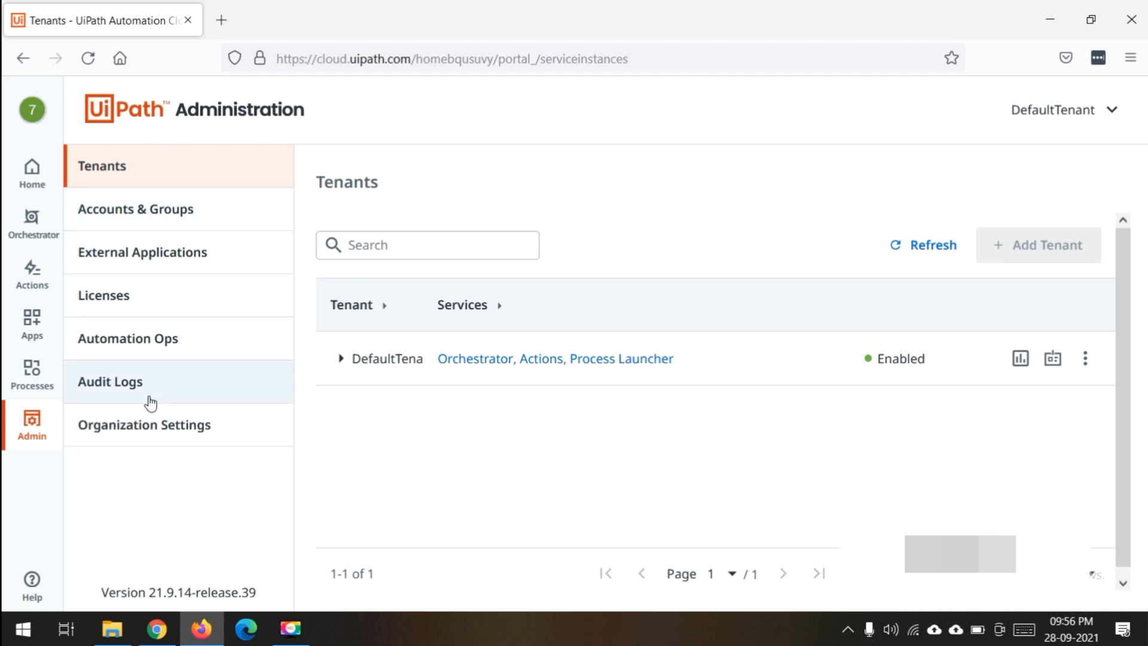
{"action": "left_click", "coordinate": [33, 174]}
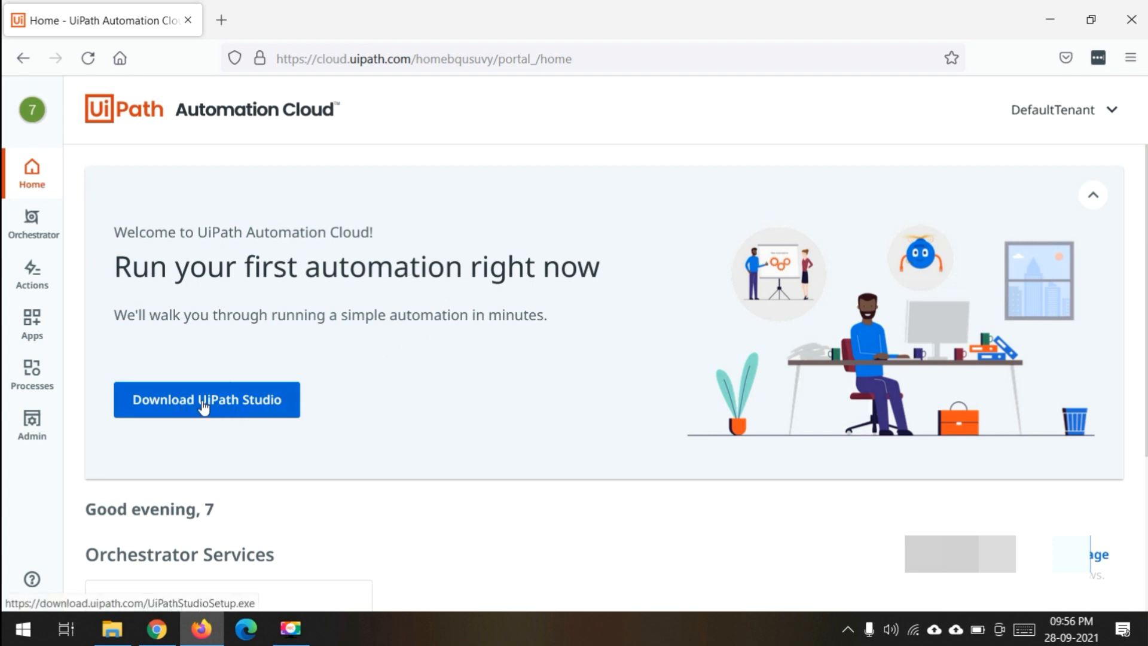
{"action": "scroll", "coordinate": [366, 432], "scroll_direction": "down", "scroll_amount": 3}
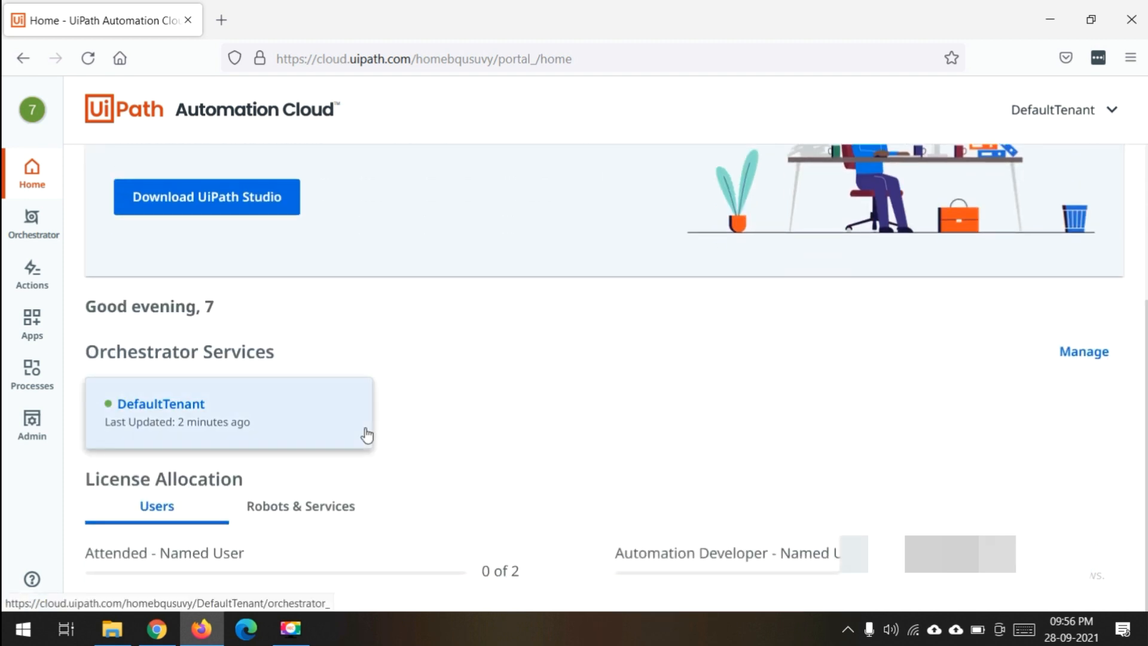
{"action": "scroll", "coordinate": [542, 464], "scroll_direction": "up", "scroll_amount": 3}
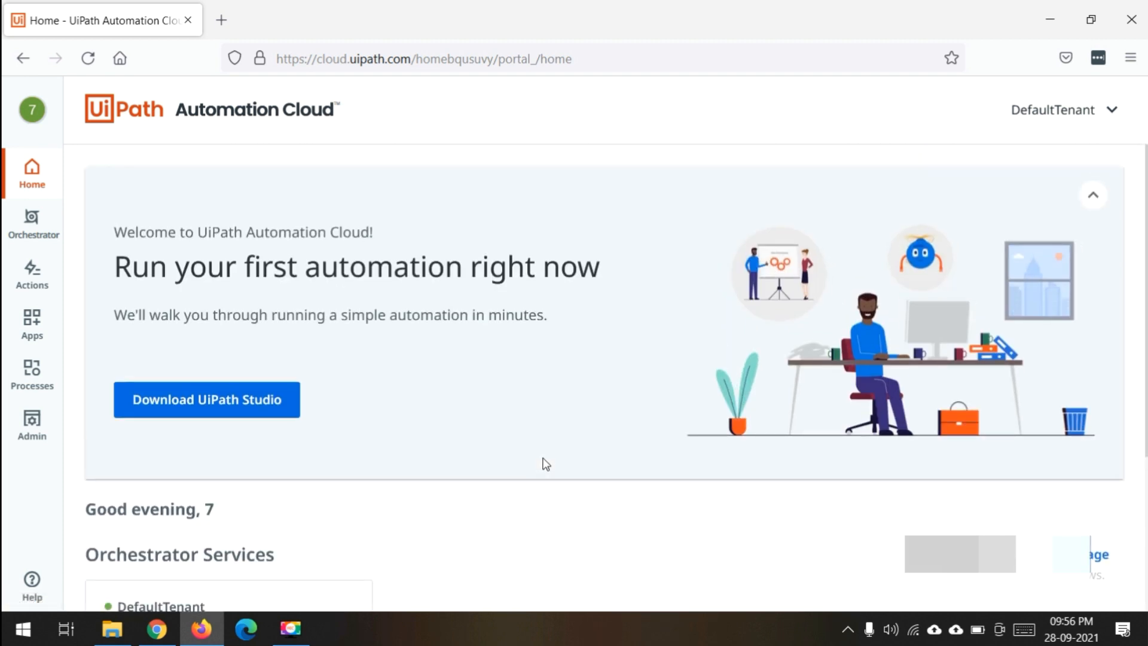
Download the UiPath Studio installer from the Automation Cloud home page and save UiPathStudioSetup.exe in the Downloads folder
{"action": "left_click", "coordinate": [205, 402]}
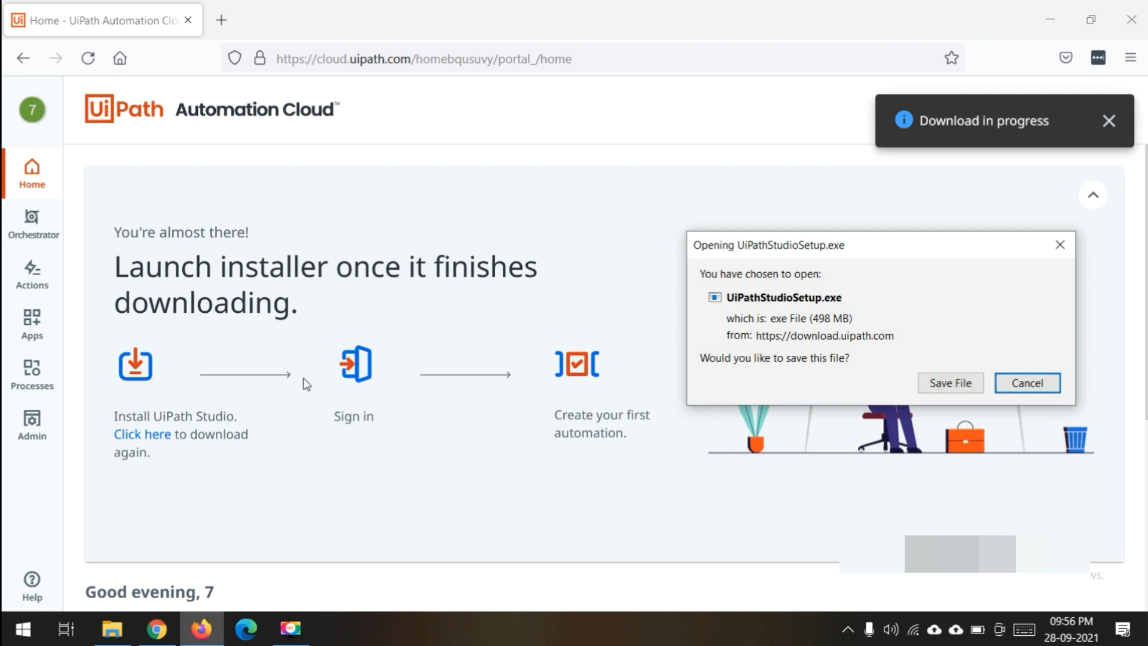
{"action": "left_click", "coordinate": [951, 383]}
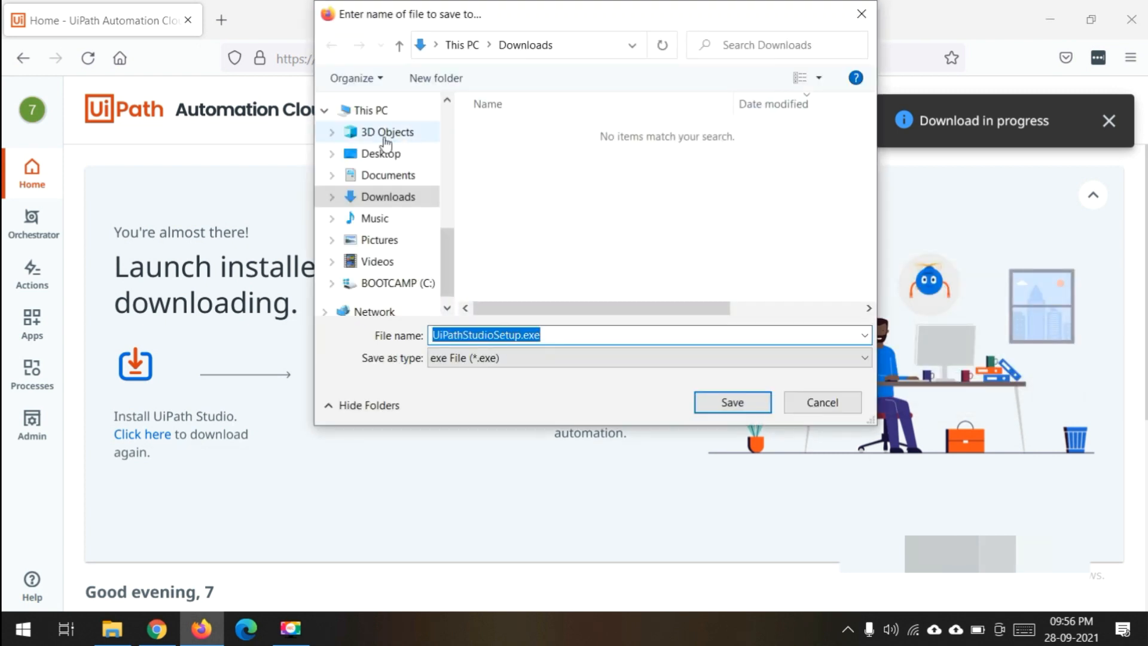
{"action": "left_click", "coordinate": [382, 177]}
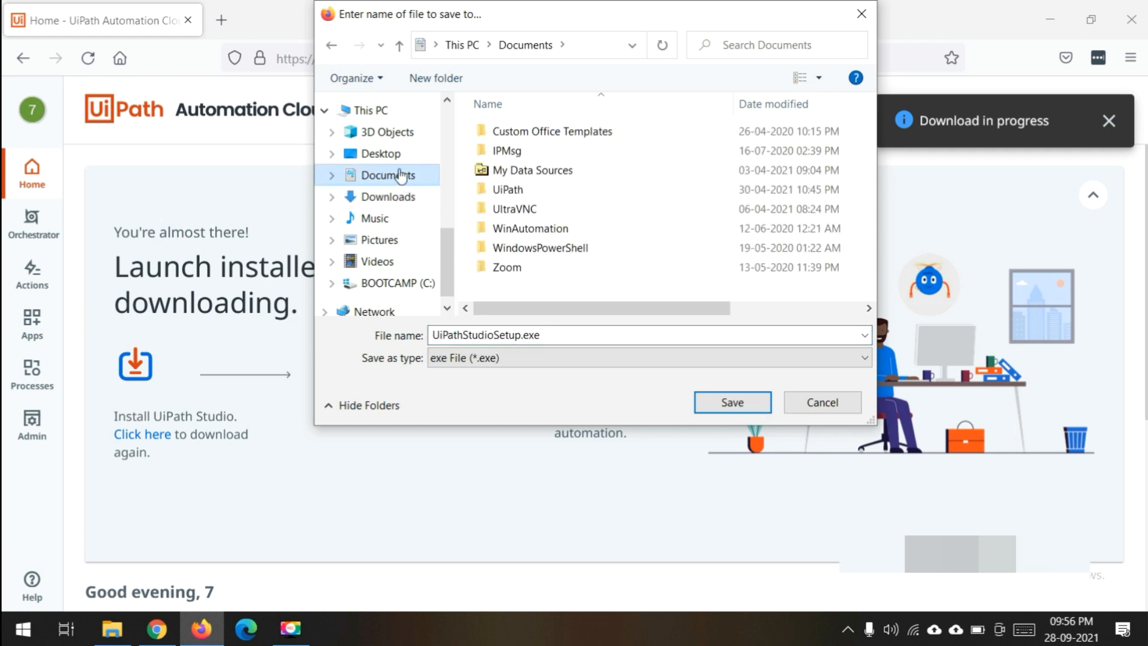
{"action": "left_click", "coordinate": [385, 197]}
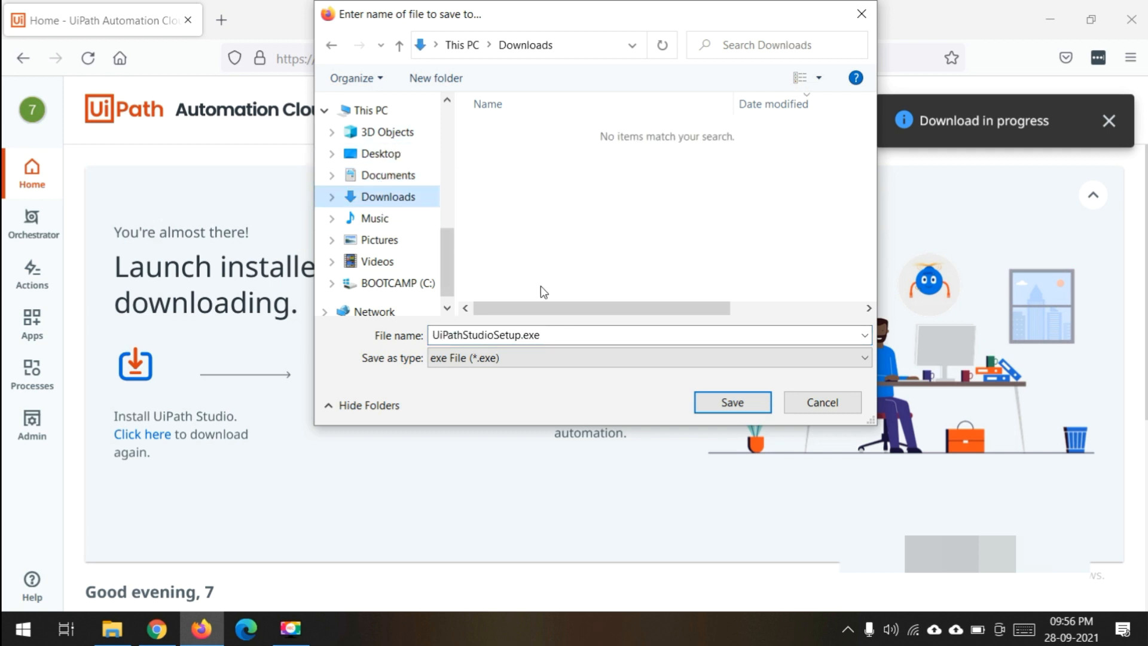
{"action": "left_click", "coordinate": [744, 401]}
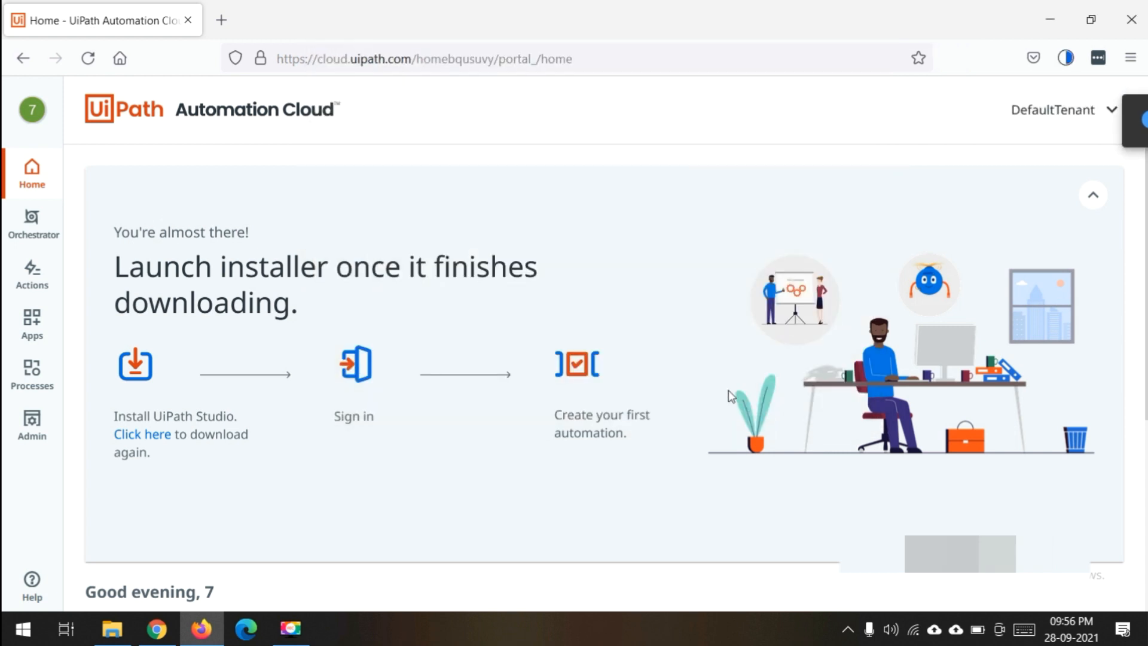
Show the downloaded UiPathStudioSetup.exe in its folder, run it and bring the UiPath Studio sign-in window to the front
{"action": "left_click", "coordinate": [1066, 57]}
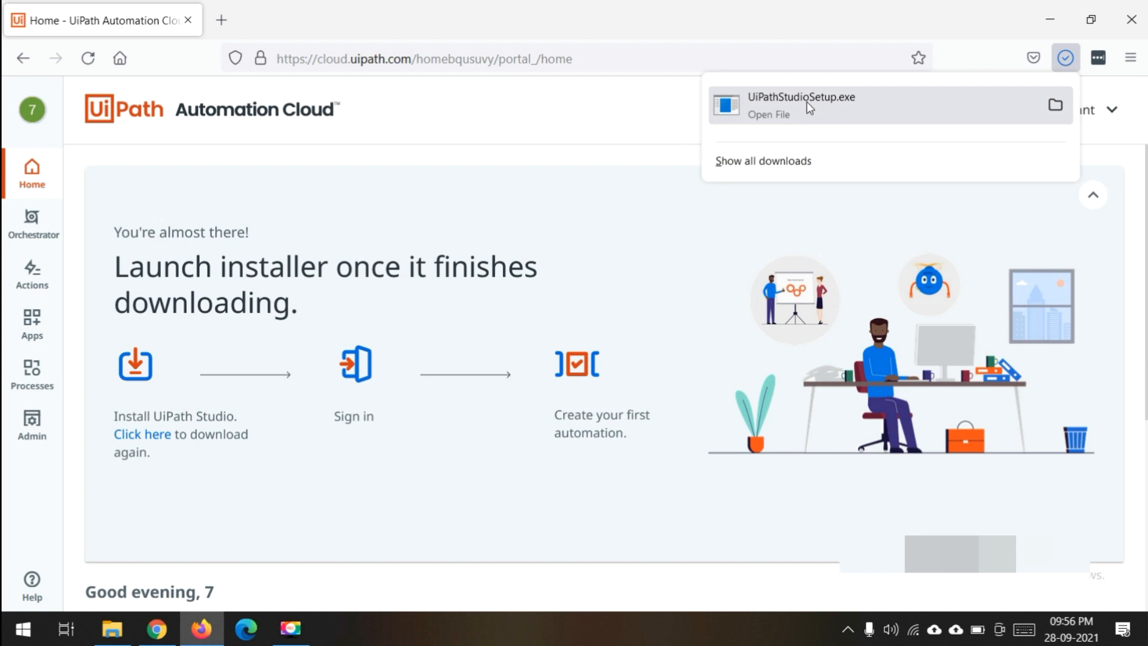
{"action": "left_click", "coordinate": [1053, 105]}
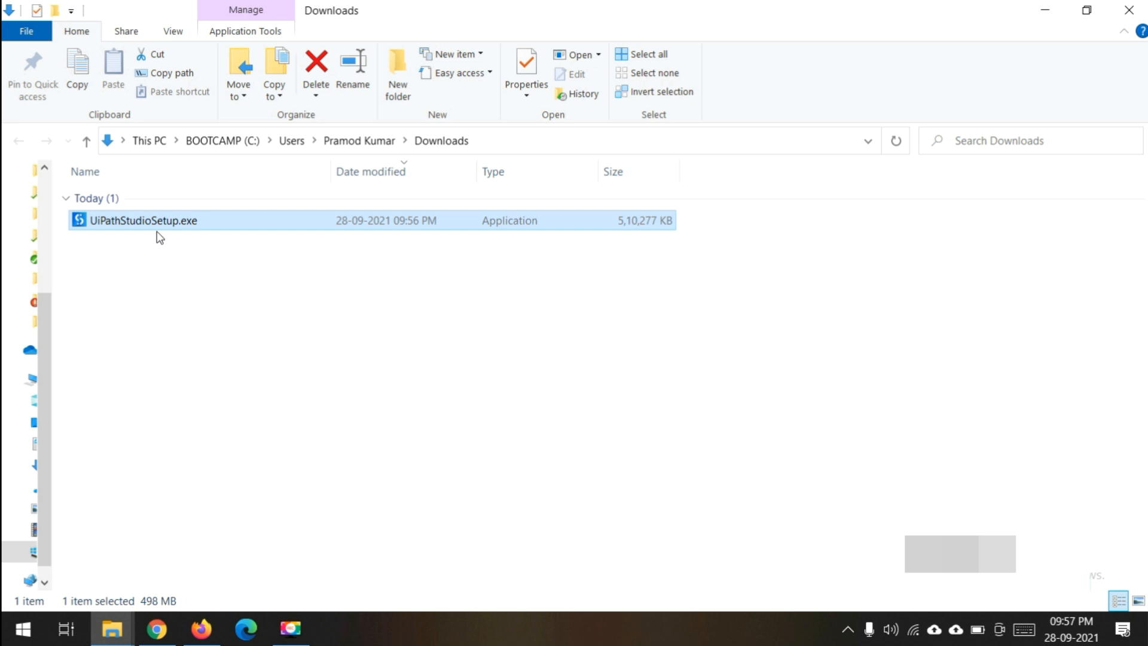
{"action": "mouse_move", "coordinate": [139, 219]}
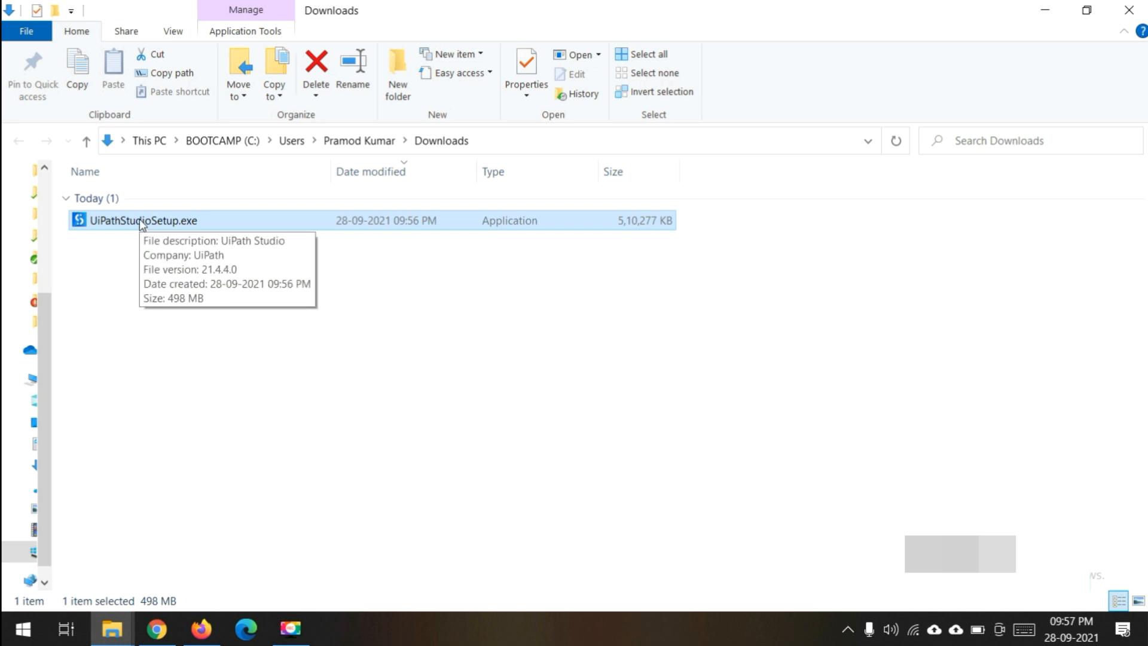
{"action": "double_click", "coordinate": [136, 226]}
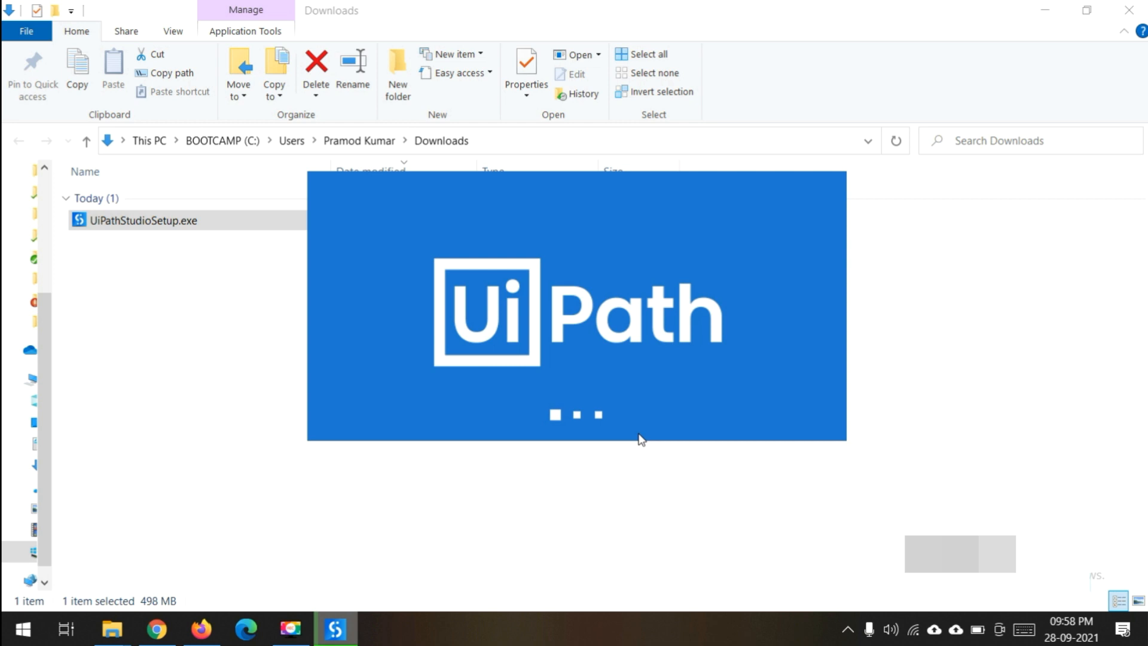
{"action": "left_click", "coordinate": [1045, 601]}
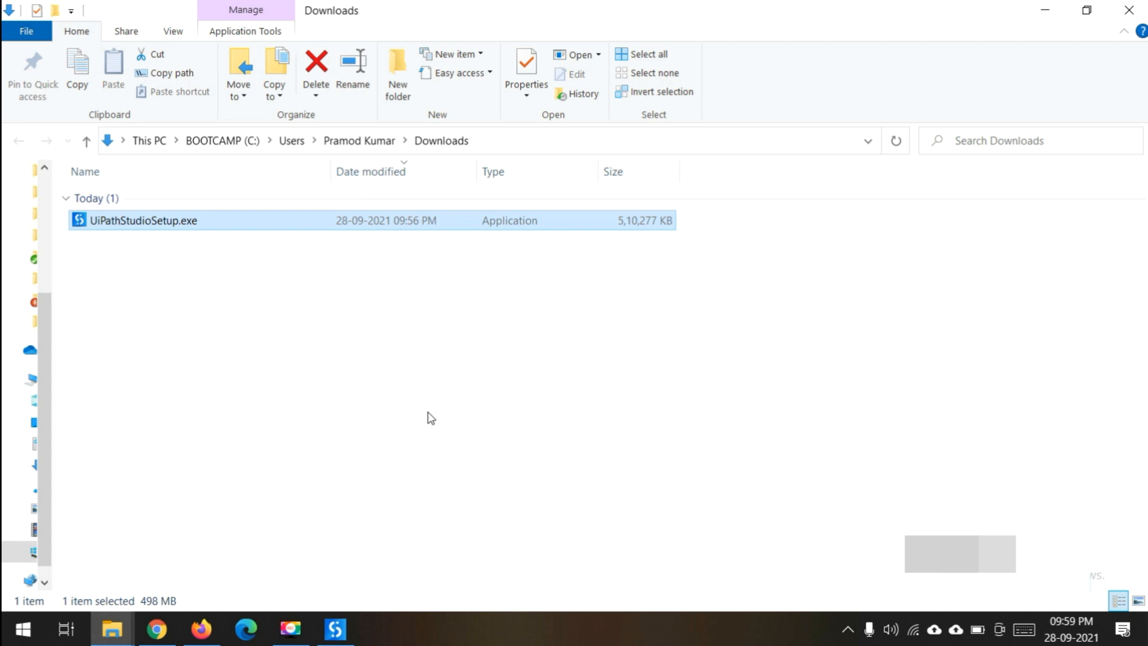
{"action": "left_click", "coordinate": [343, 636]}
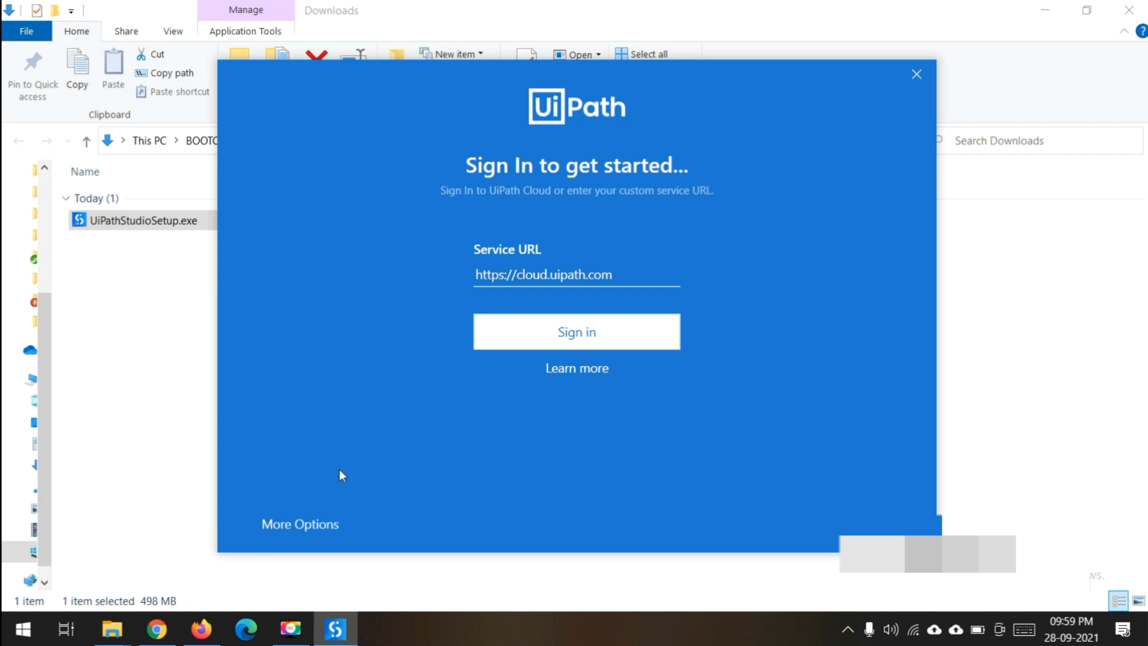
Skip signing in by choosing the standalone Community Offline licensing method and the UiPath Studio profile
{"action": "left_click", "coordinate": [295, 526]}
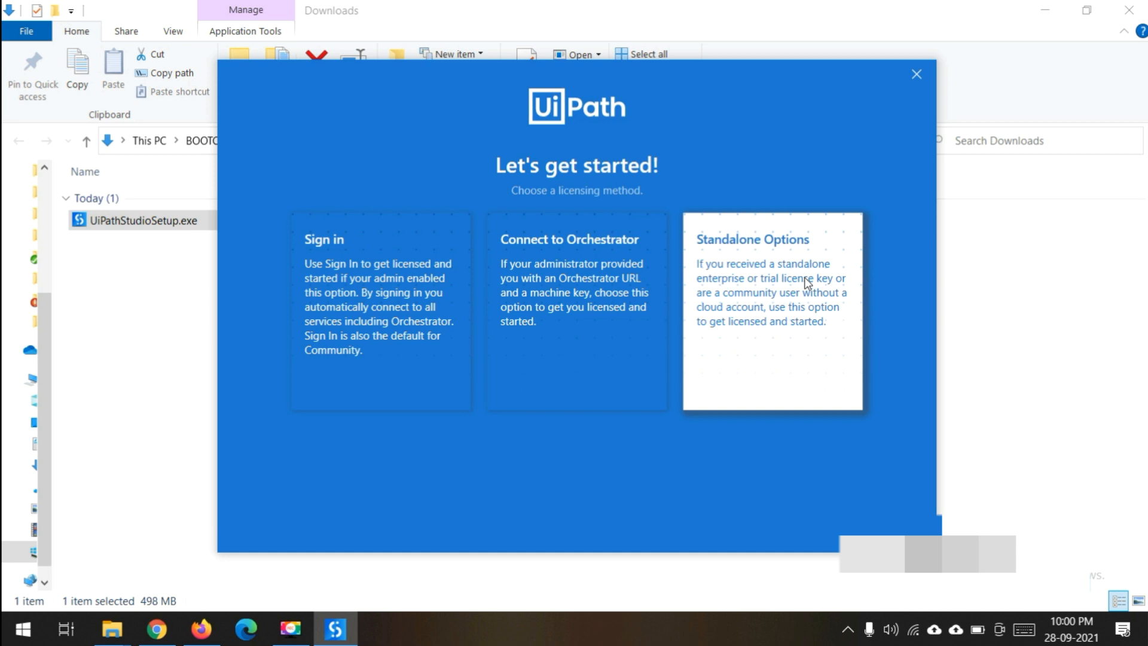
{"action": "left_click", "coordinate": [752, 282]}
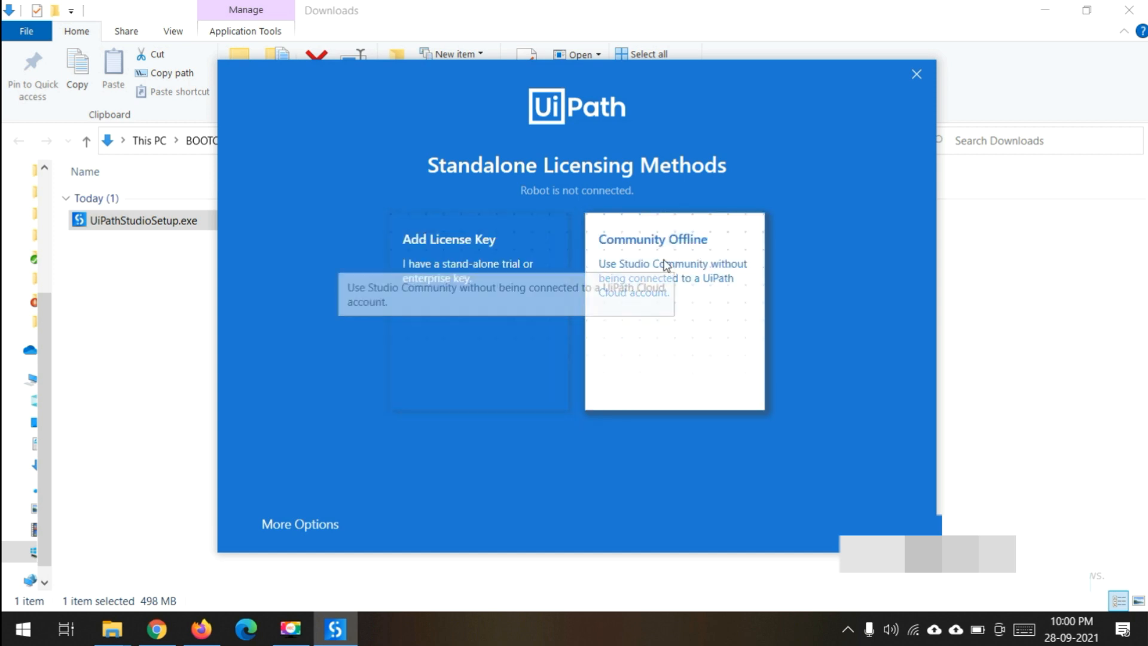
{"action": "left_click", "coordinate": [673, 335]}
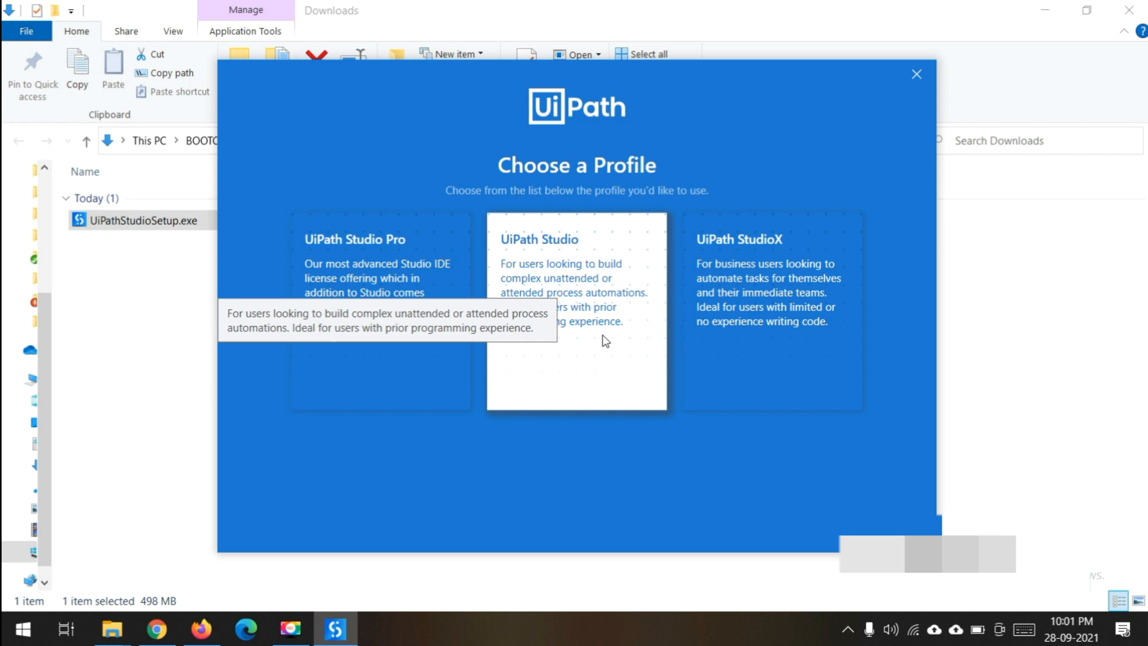
{"action": "left_click", "coordinate": [575, 305]}
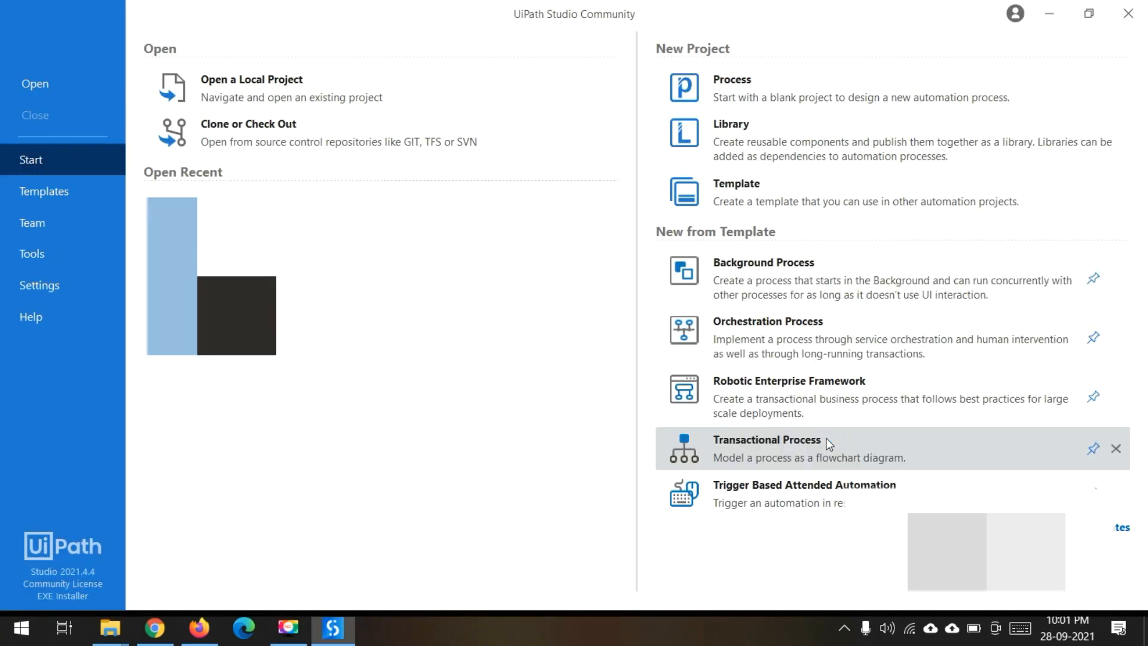
Remove the entries from the recent projects list on the UiPath Studio start page
{"action": "mouse_move", "coordinate": [564, 205]}
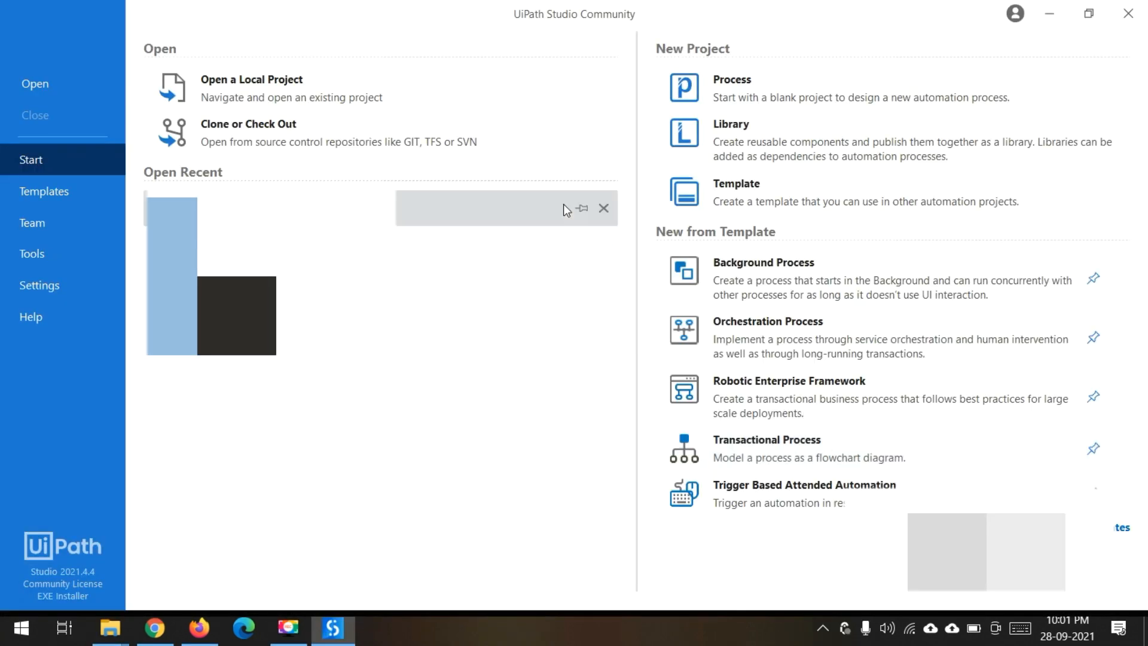
{"action": "left_click", "coordinate": [606, 211]}
{"action": "left_click", "coordinate": [605, 211]}
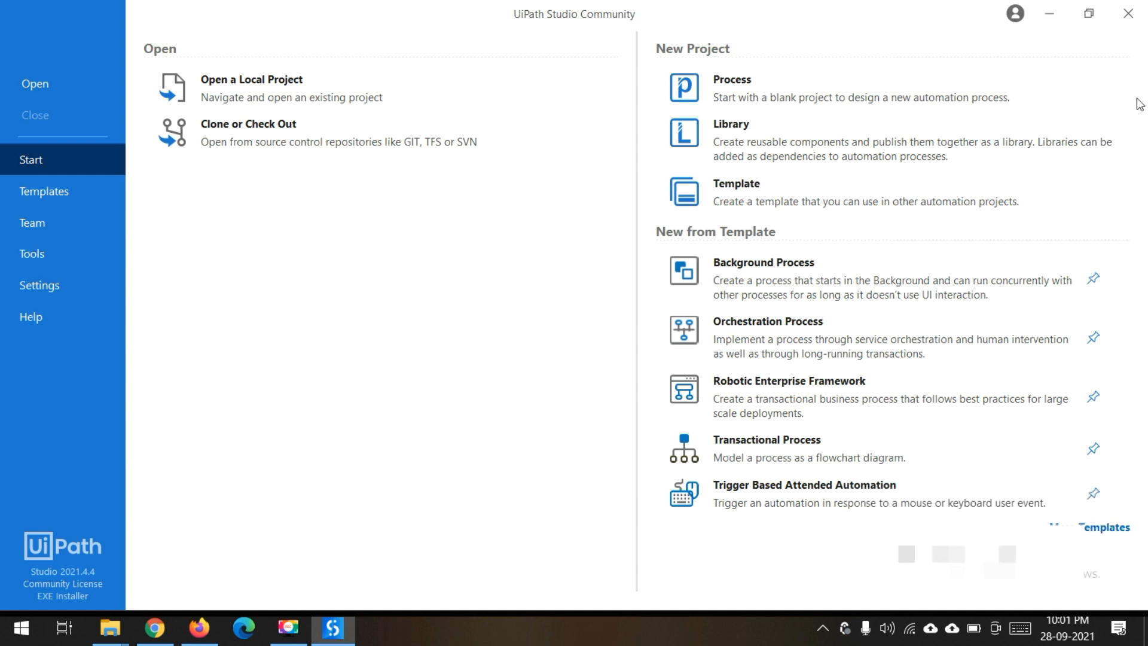
Close UiPath Studio and relaunch it by searching for "uip" in Windows
{"action": "left_click", "coordinate": [1139, 11]}
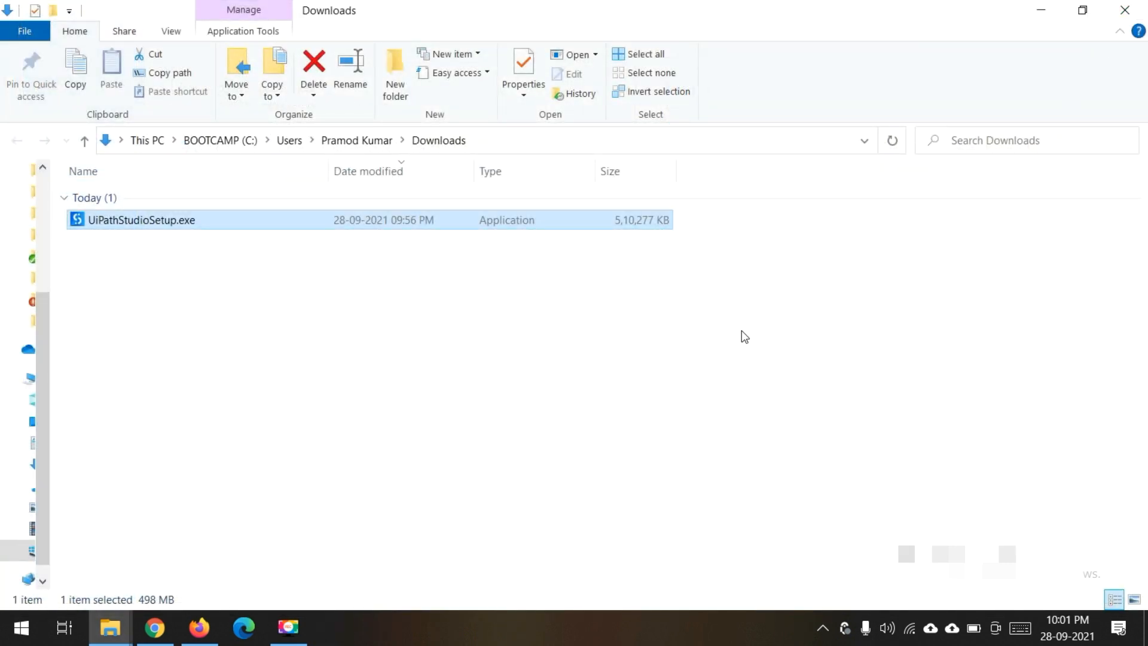
{"action": "left_click", "coordinate": [27, 630]}
{"action": "type", "text": "uip"}
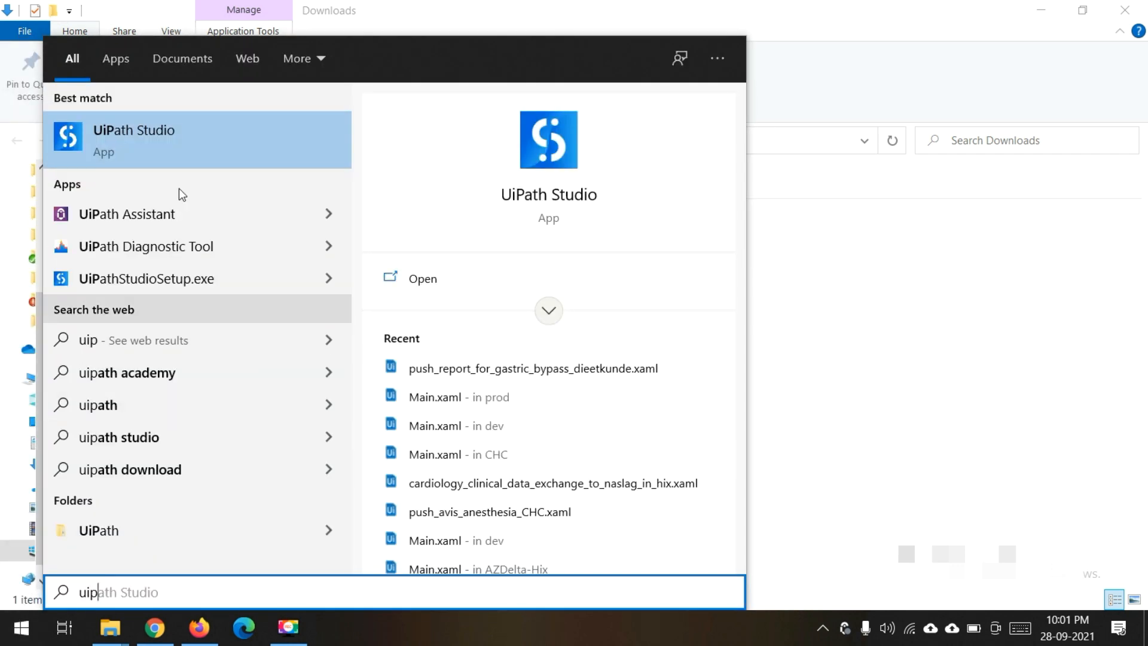
{"action": "left_click", "coordinate": [181, 135]}
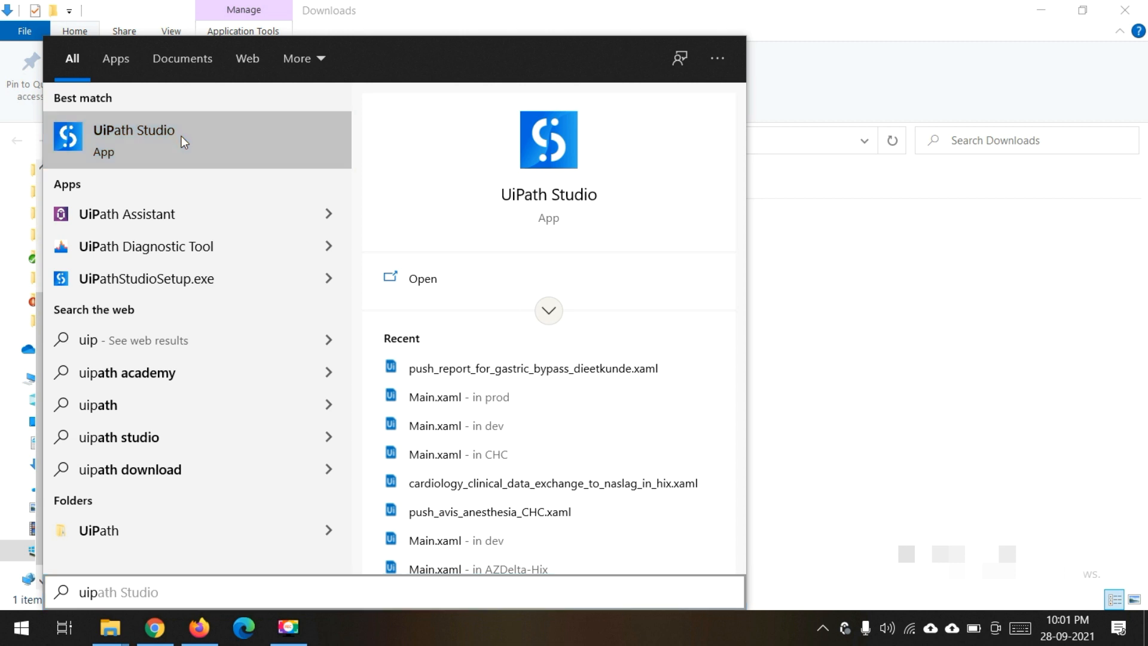